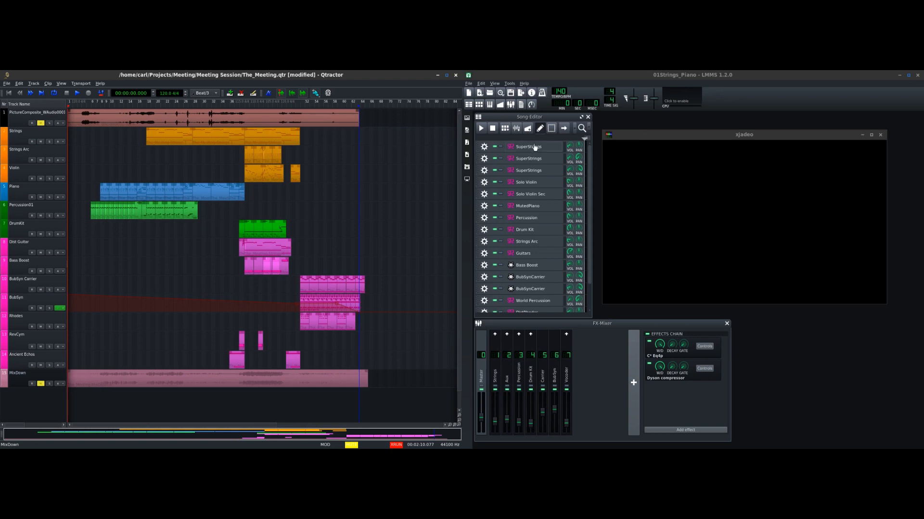
Look through the instrument tracks in the LMMS Song-Editor and shift the xjadeo window slightly
scroll(528, 292, "down", 2)
scroll(528, 293, "up", 2)
scroll(523, 243, "down", 2)
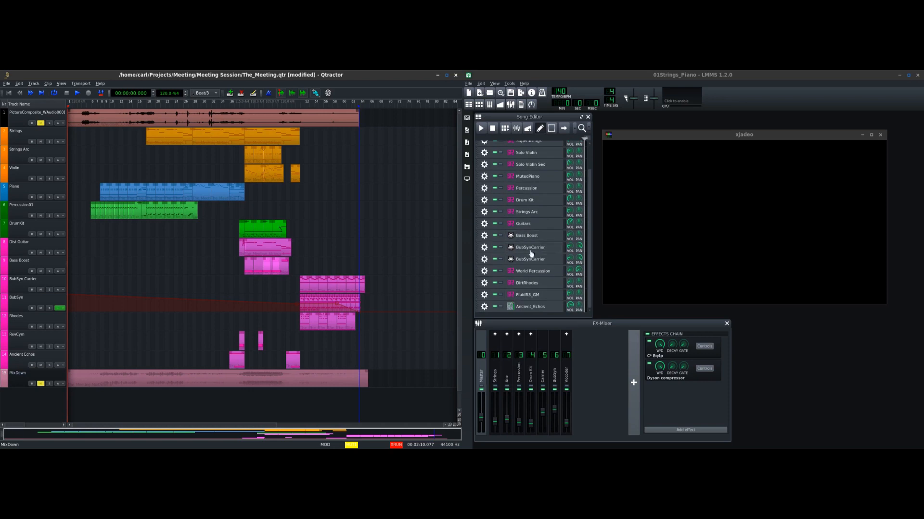
scroll(530, 254, "up", 2)
scroll(541, 257, "down", 1)
left_click_drag(688, 135, 749, 153)
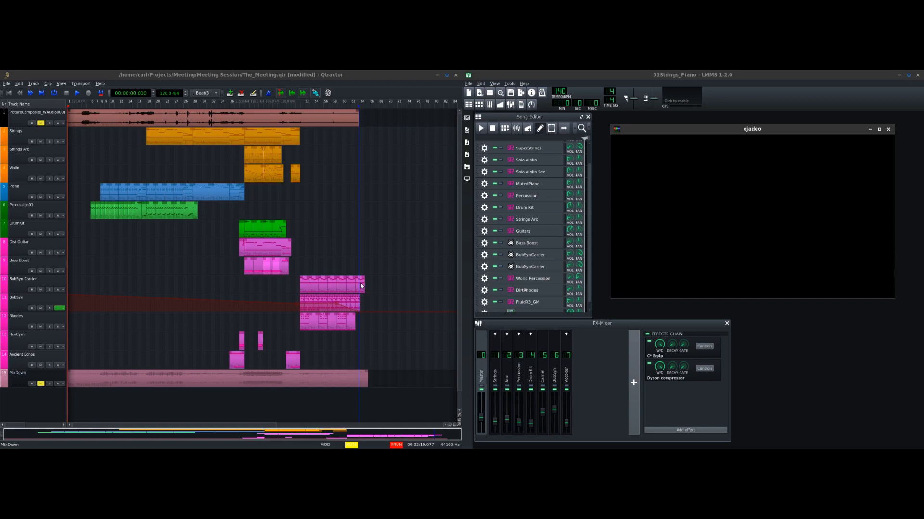
Inspect the instrument settings of both BubSynCarrier tracks in the Song-Editor, closing each window after viewing
left_click(535, 257)
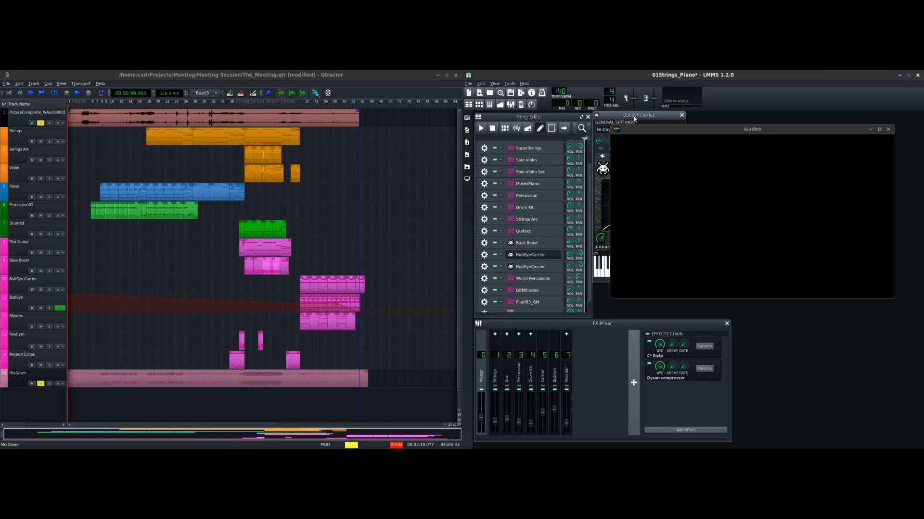
left_click(578, 149)
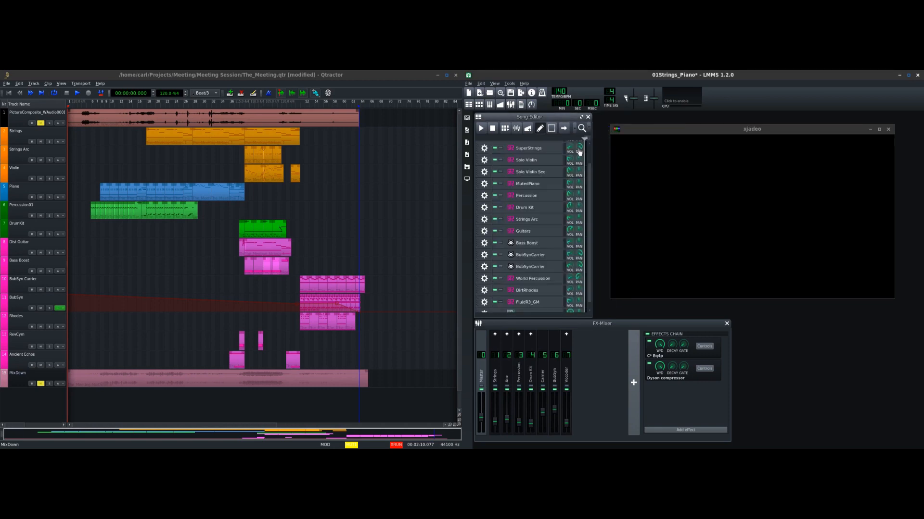
left_click(525, 266)
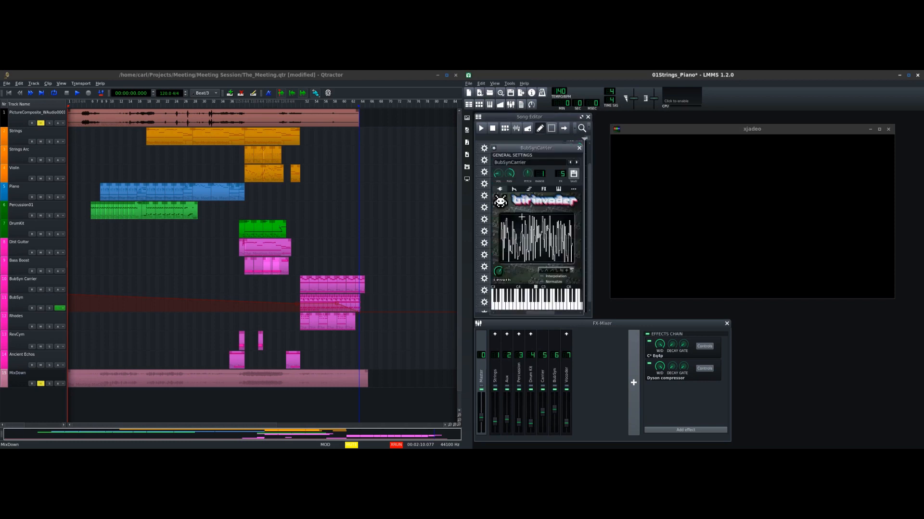
left_click(580, 148)
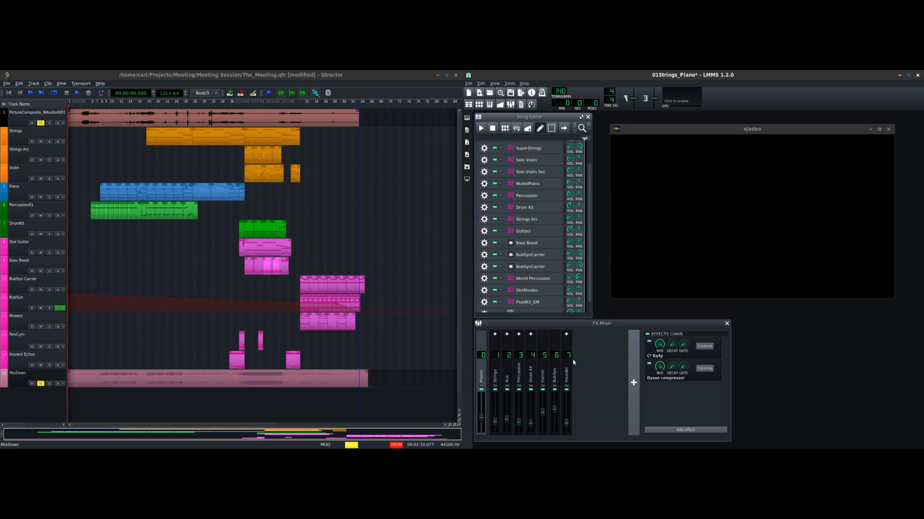
Check the routing and effects chains of the Carrier, BubSyn and Vocoder channels in the FX-Mixer
left_click(543, 372)
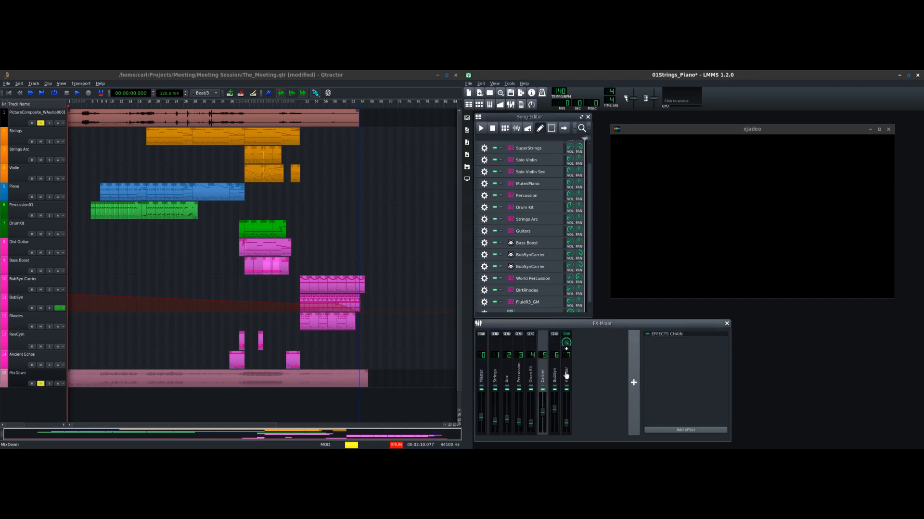
left_click(554, 377)
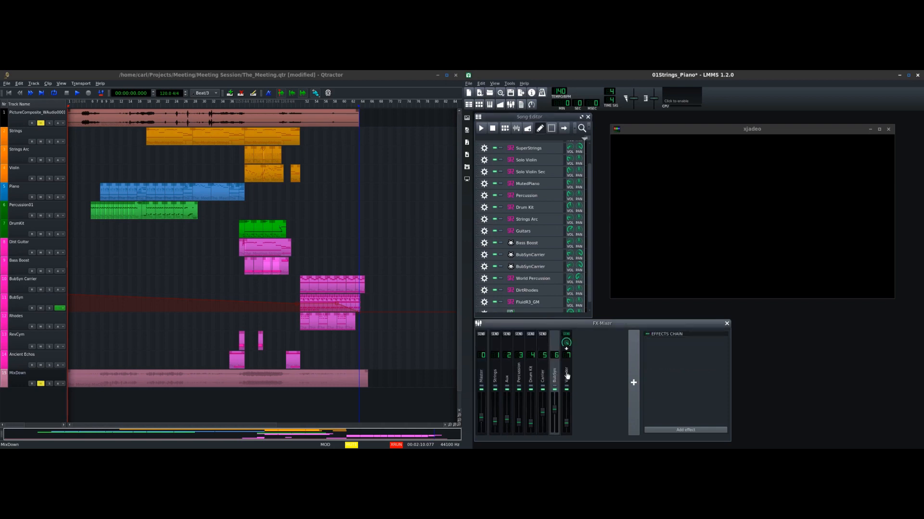
left_click(566, 376)
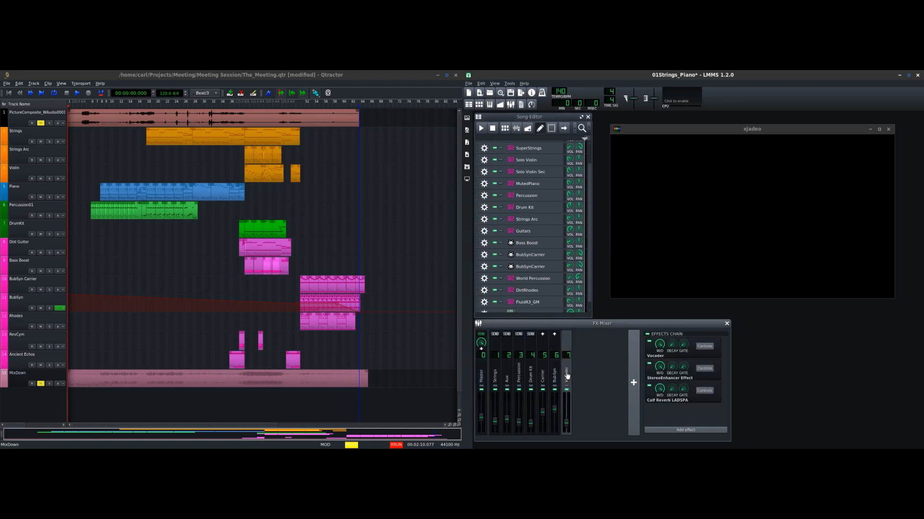
Inspect the band and level controls of the Vocoder effect on the Vocoder channel and close them
left_click(706, 348)
left_click_drag(720, 113, 515, 159)
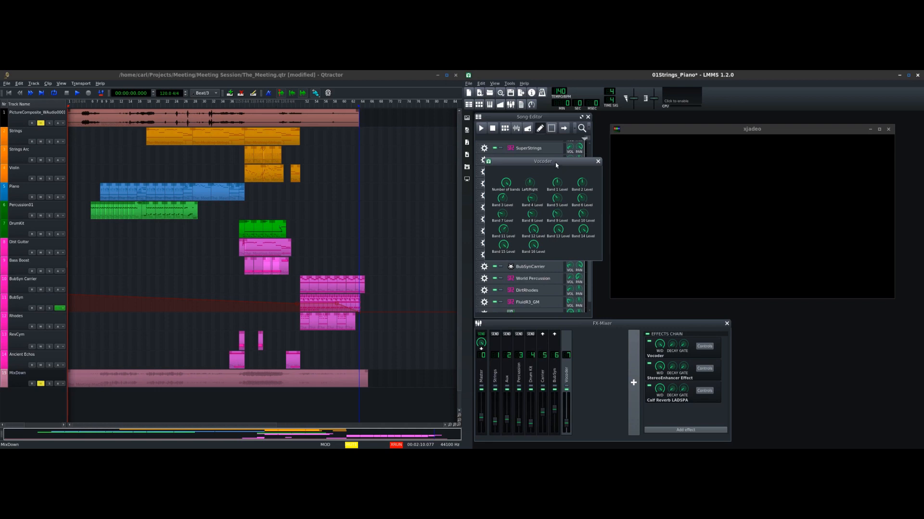
mouse_move(556, 165)
left_mouse_down()
mouse_move(654, 173)
mouse_move(553, 178)
left_mouse_up()
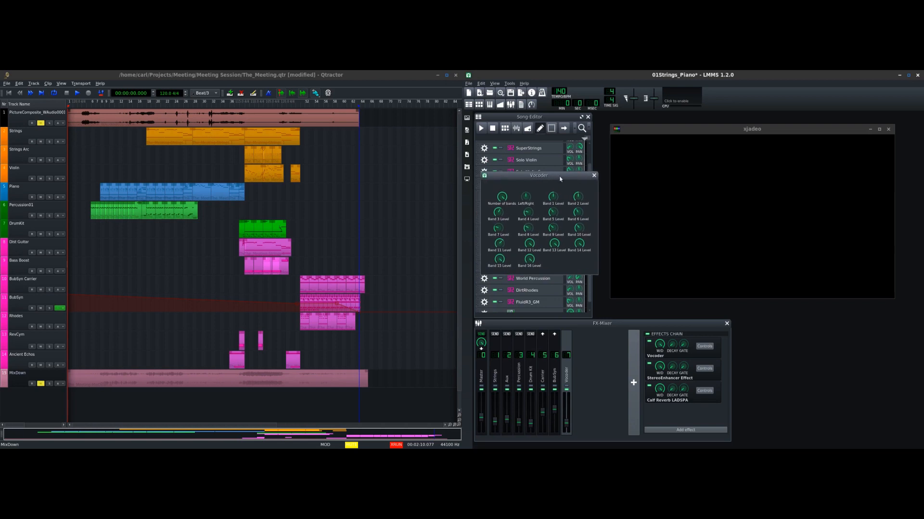
left_click(593, 175)
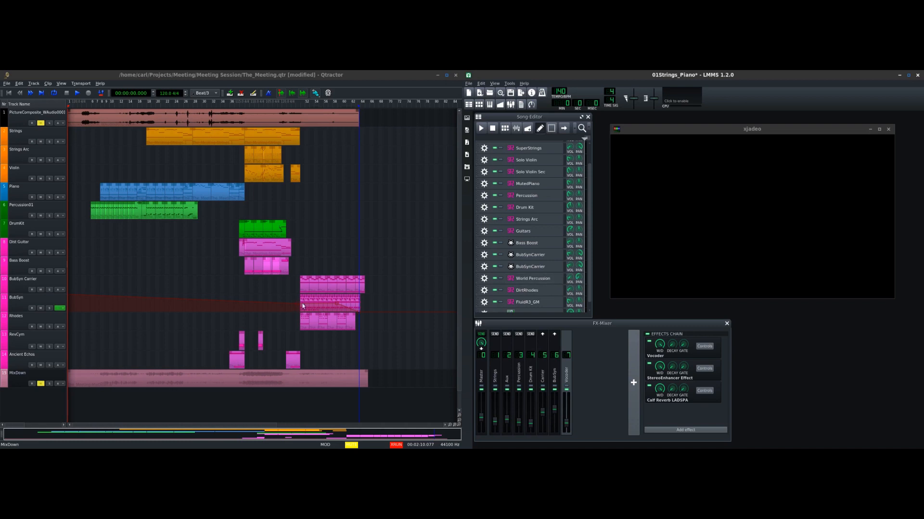
Switch to Qtractor, select the Strings Arc track, and view the session mixer's channel strips before closing it
mouse_move(338, 302)
left_mouse_down()
mouse_move(359, 309)
mouse_move(337, 306)
mouse_move(347, 304)
left_mouse_up()
scroll(538, 257, "down", 1)
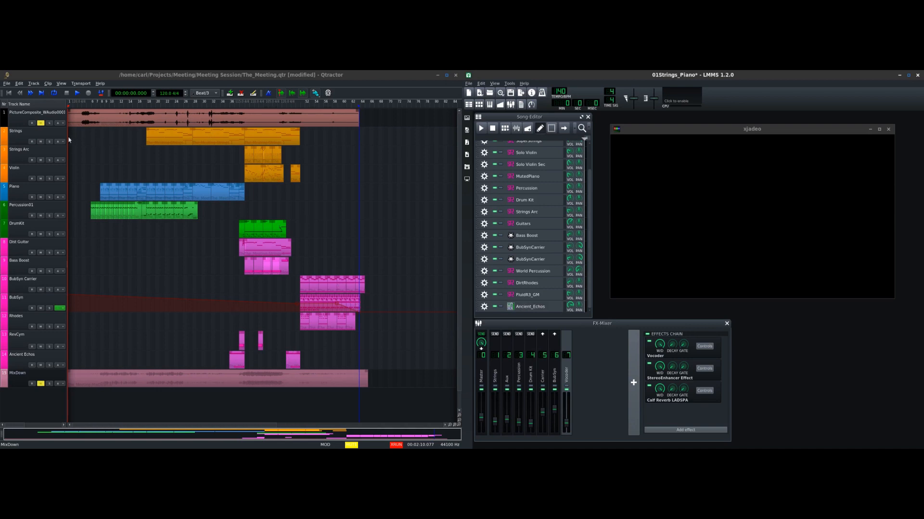
left_click(56, 136)
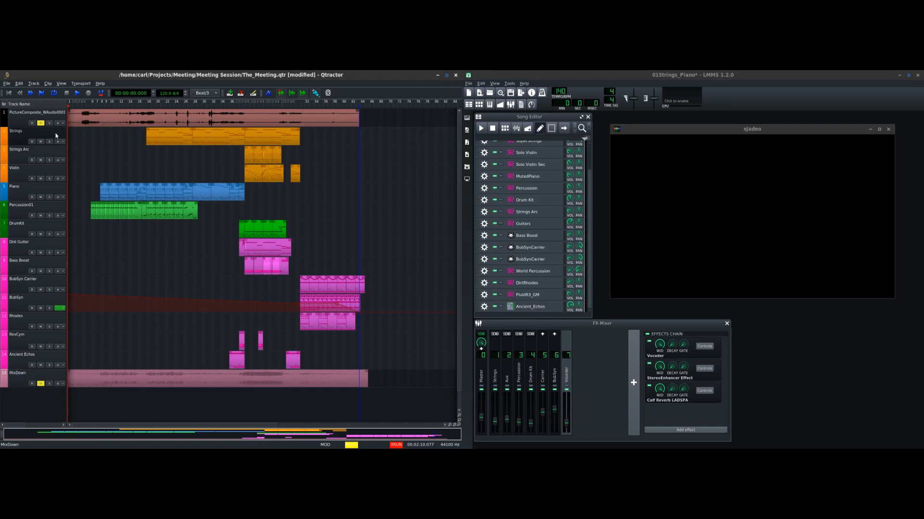
left_click(18, 157)
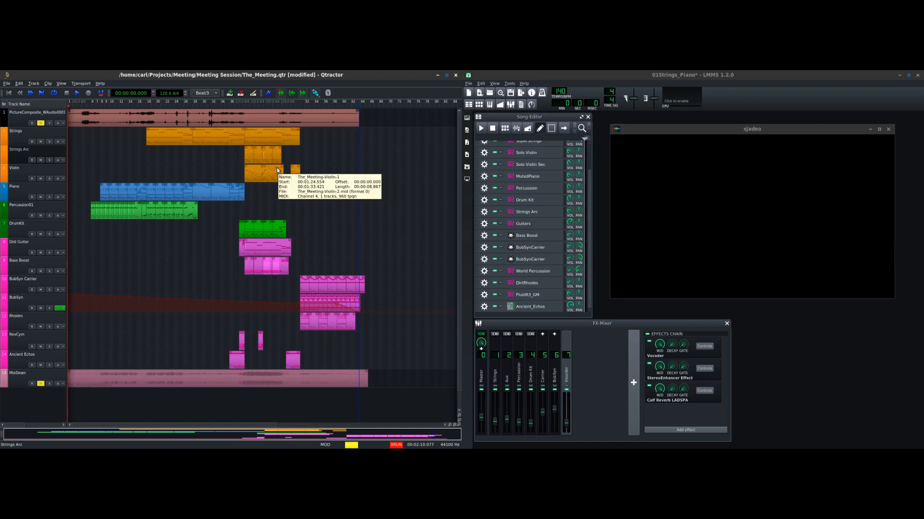
key("F9")
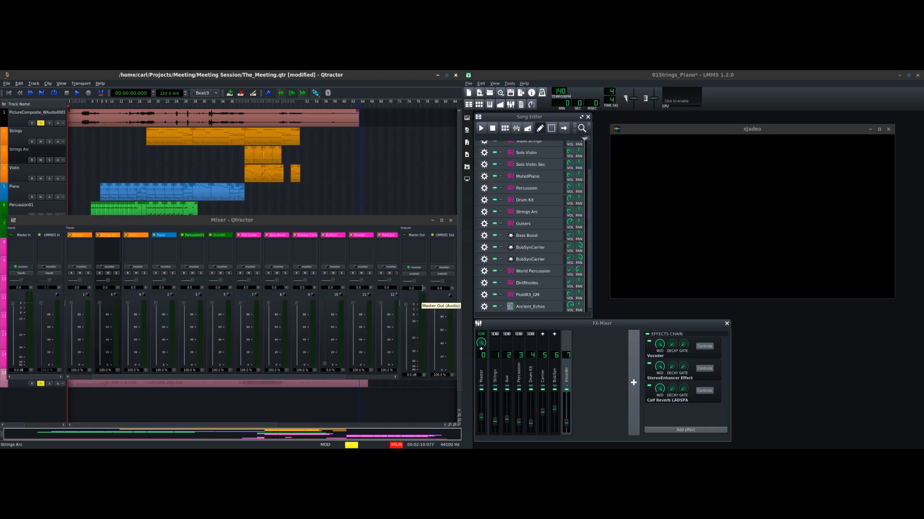
left_click(450, 221)
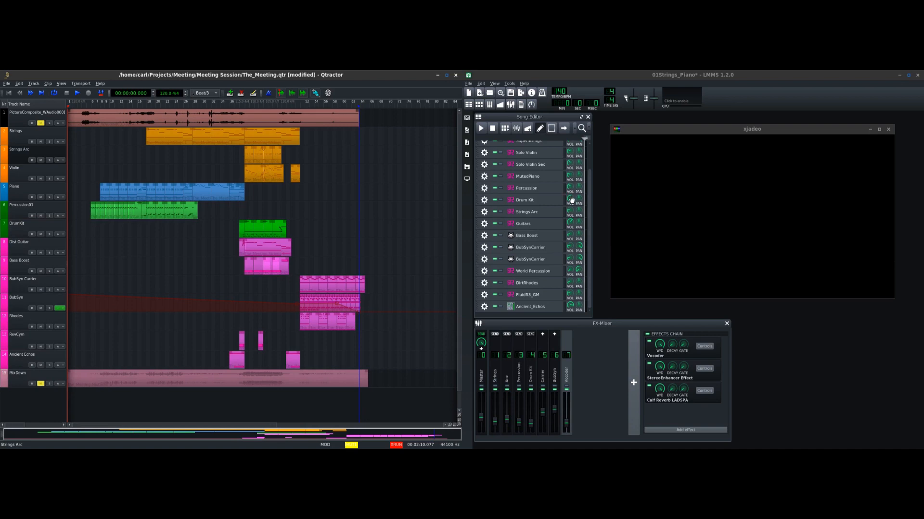
Switch to LMMS and inspect the Calf Reverb LADSPA controls on the Strings mixer channel
mouse_move(589, 214)
left_mouse_down()
mouse_move(589, 187)
mouse_move(593, 230)
left_mouse_up()
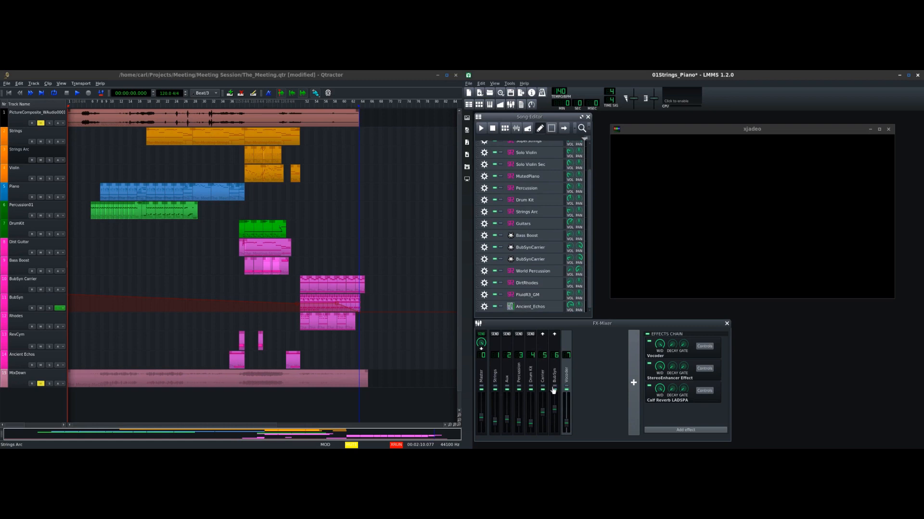
left_click(499, 376)
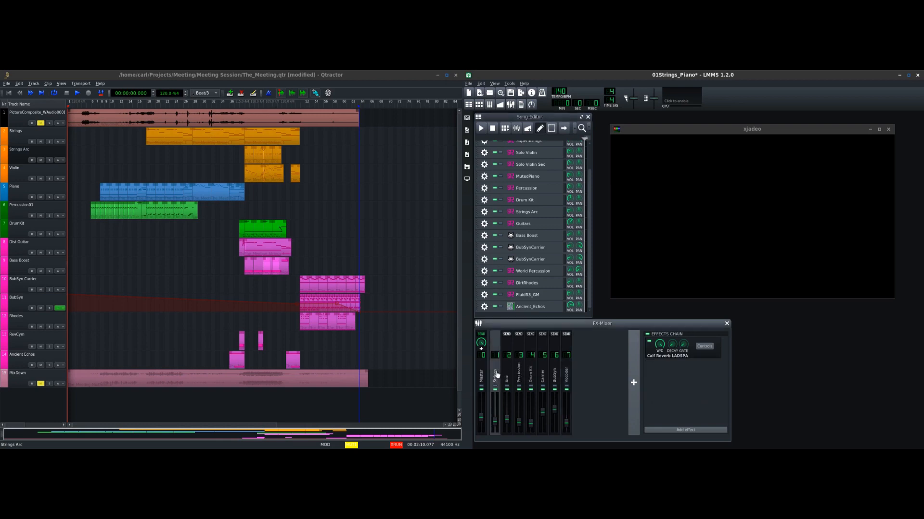
left_click(704, 346)
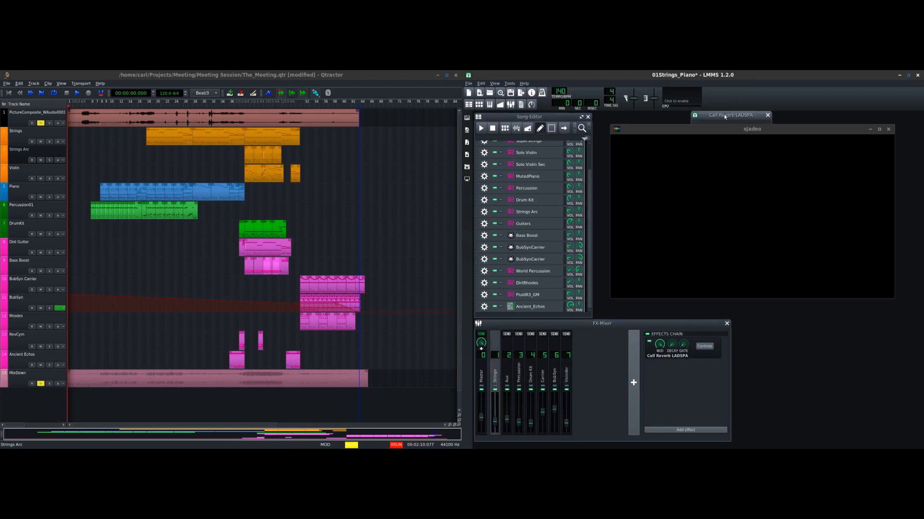
left_click_drag(722, 114, 539, 139)
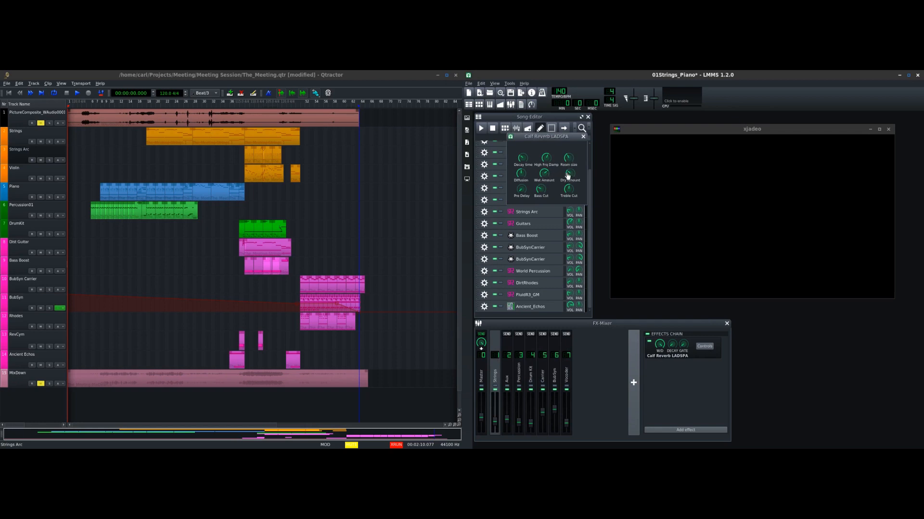
left_click(583, 138)
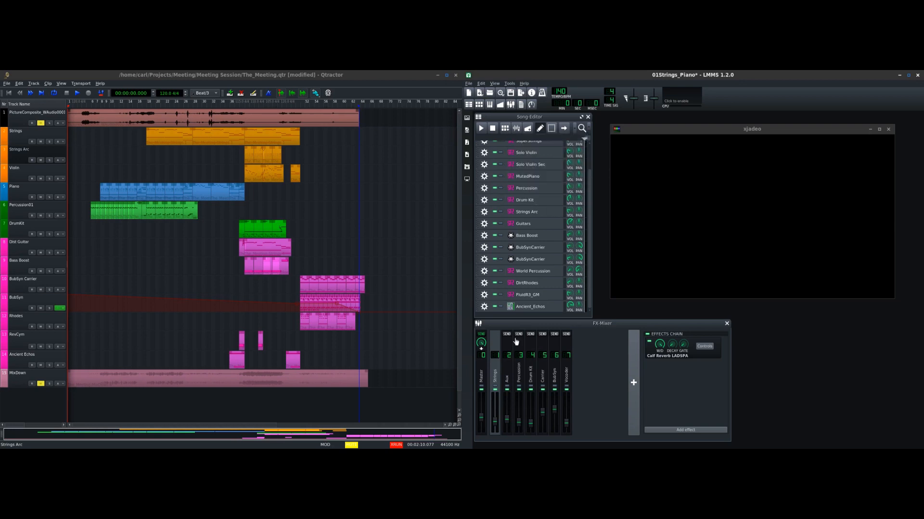
Inspect the Calf Reverb LADSPA controls on the Aux mixer channel and close them
left_click(507, 365)
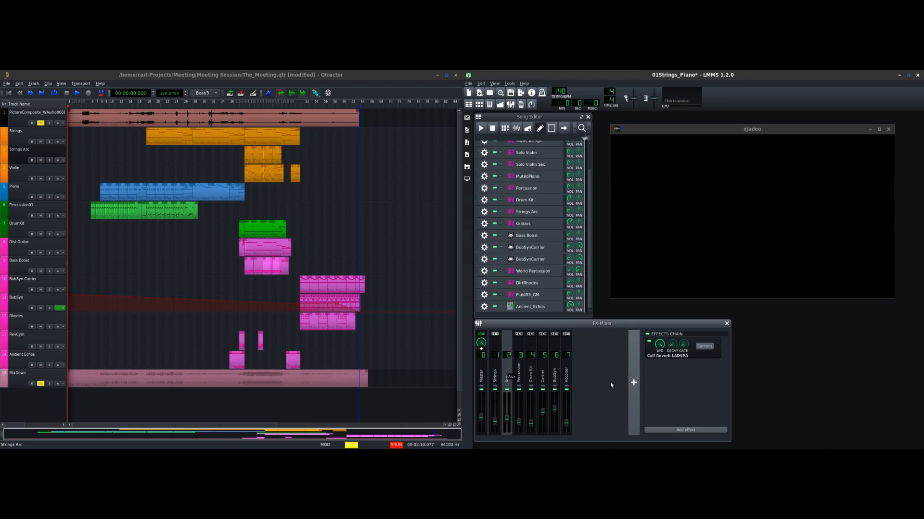
left_click(704, 347)
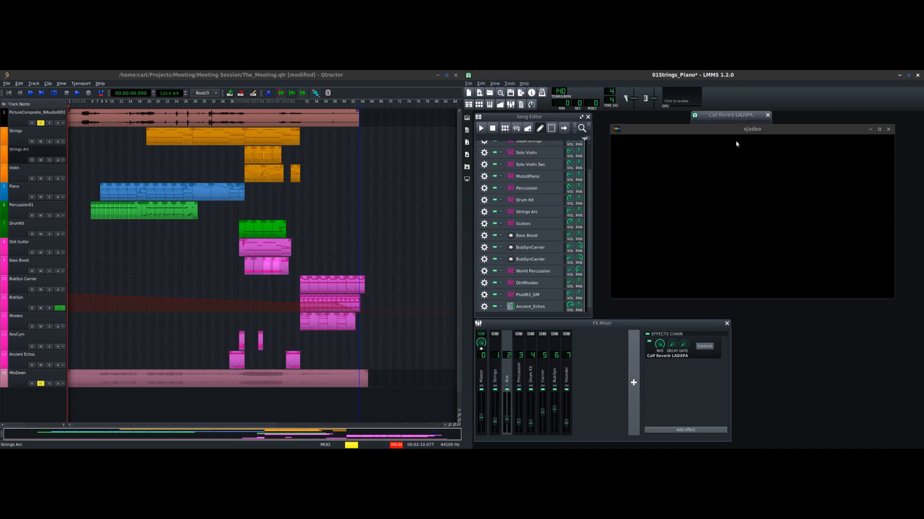
left_click_drag(733, 115, 554, 152)
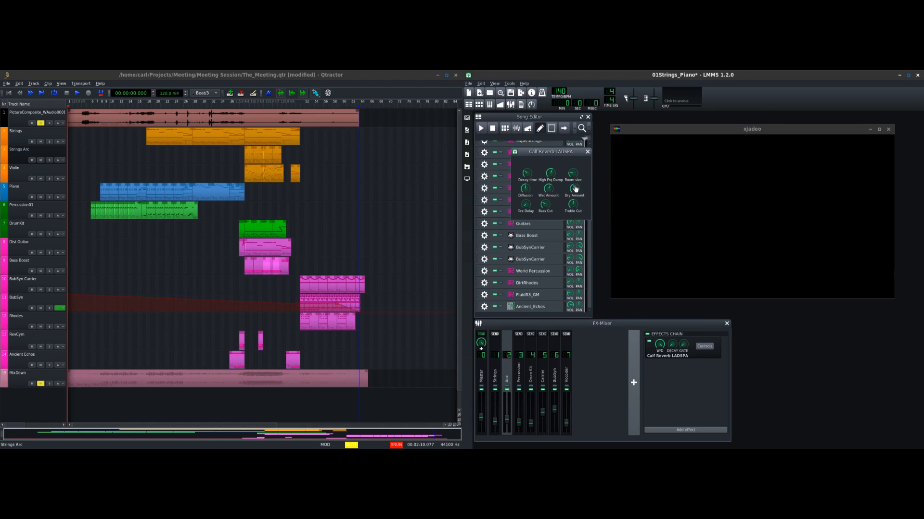
left_click(588, 152)
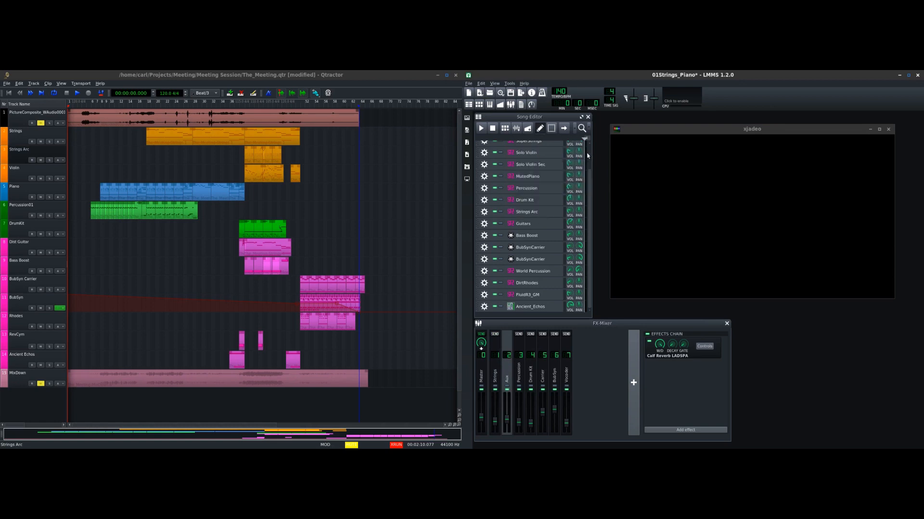
Inspect the Calf Reverb LADSPA controls on the Percussion mixer channel and close them
left_click(518, 379)
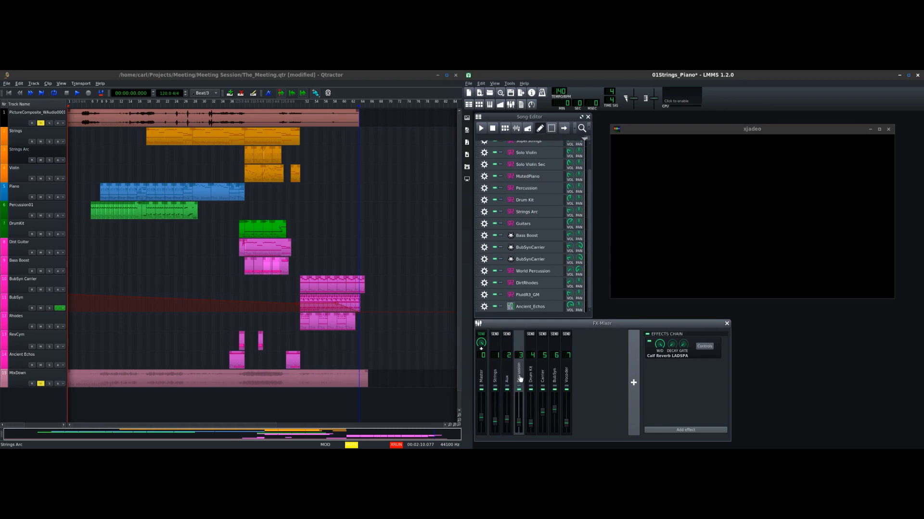
left_click(699, 347)
left_click_drag(712, 118, 519, 159)
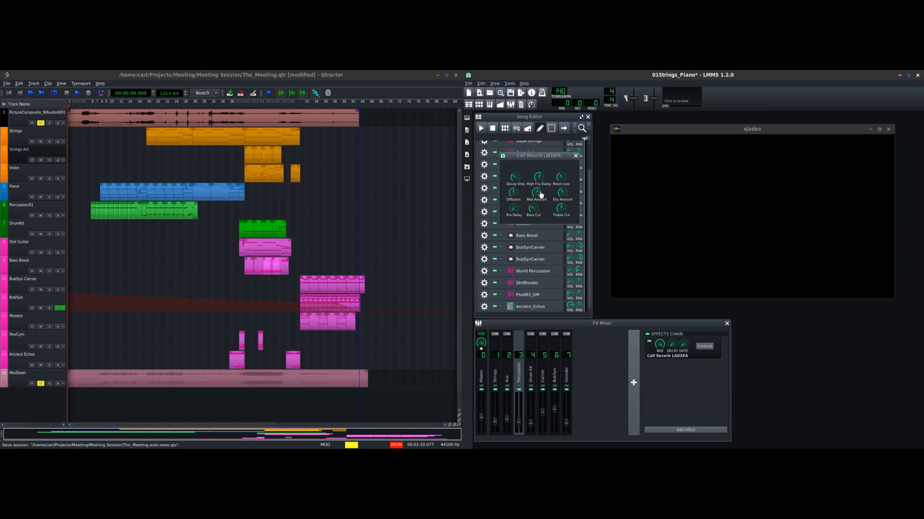
left_click(575, 157)
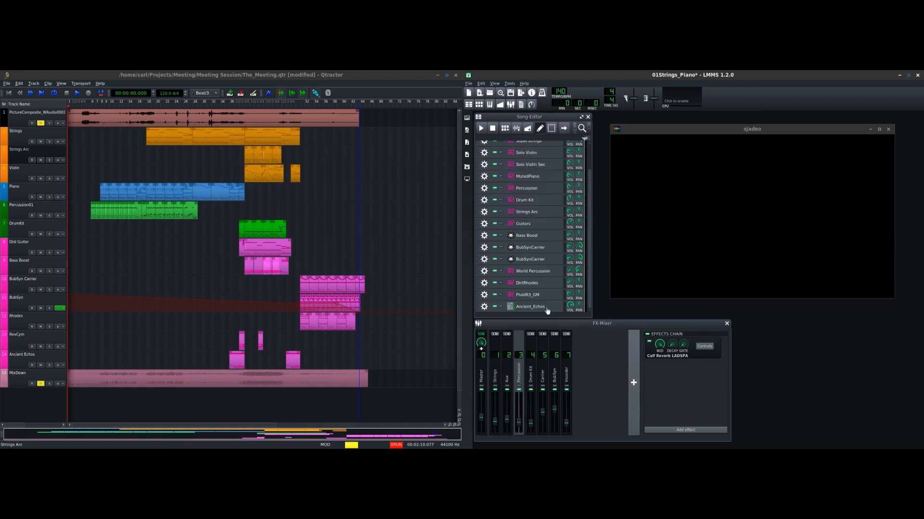
Inspect the Calf Reverb LADSPA controls on the Drum Kit mixer channel and close them
left_click(532, 369)
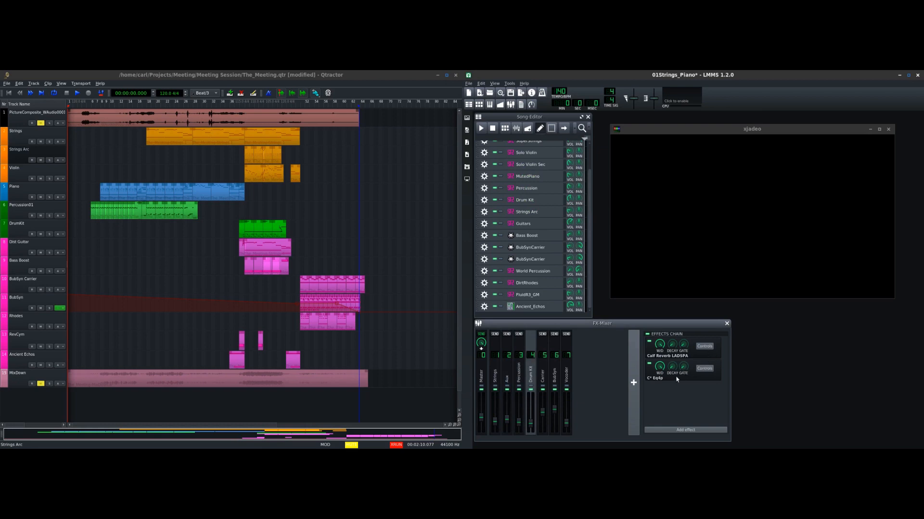
left_click(705, 346)
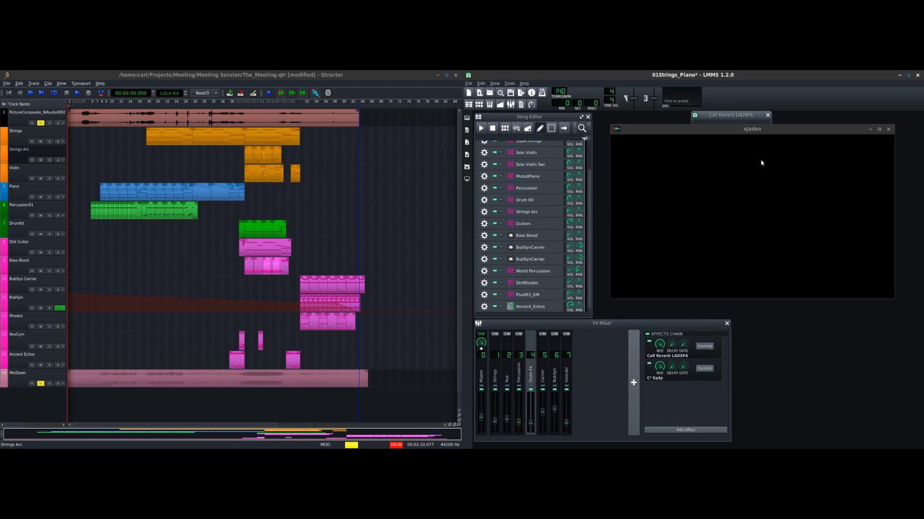
left_click_drag(508, 173, 545, 181)
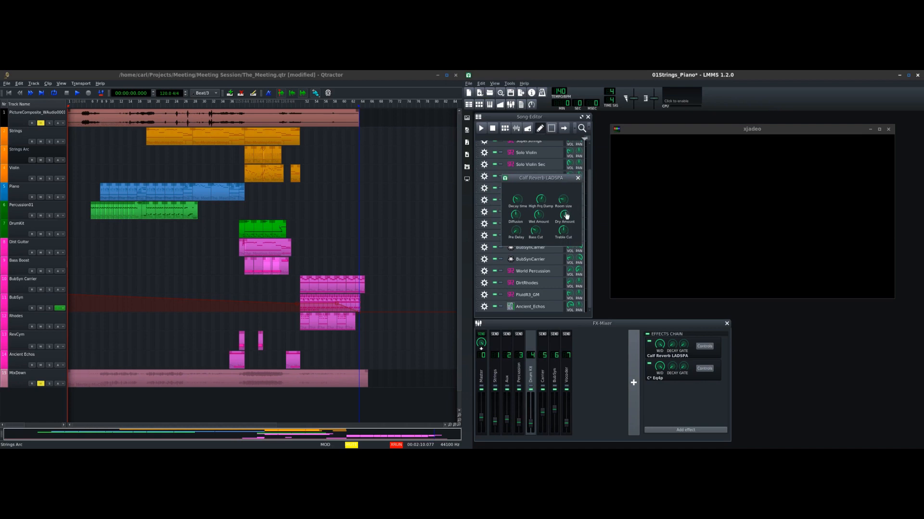
left_click(578, 179)
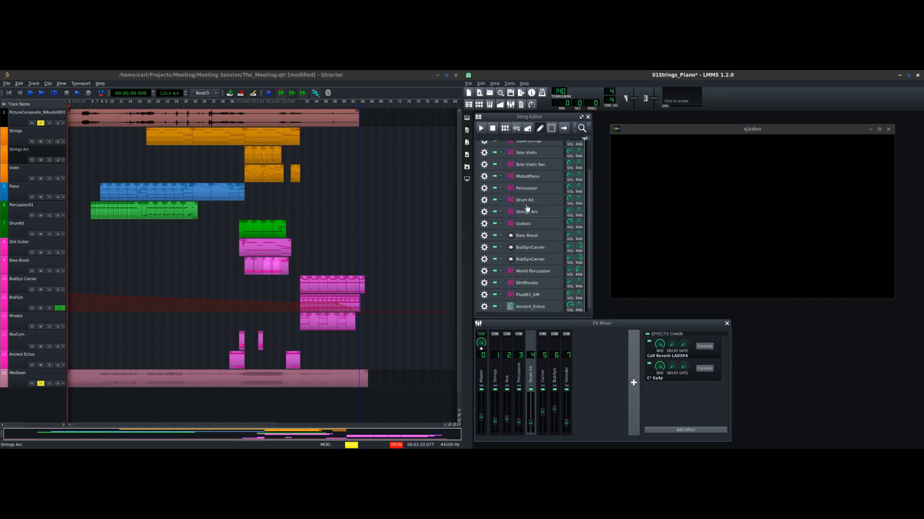
Inspect the effects chain of the Solo Violin instrument and close its window
scroll(534, 185, "up", 2)
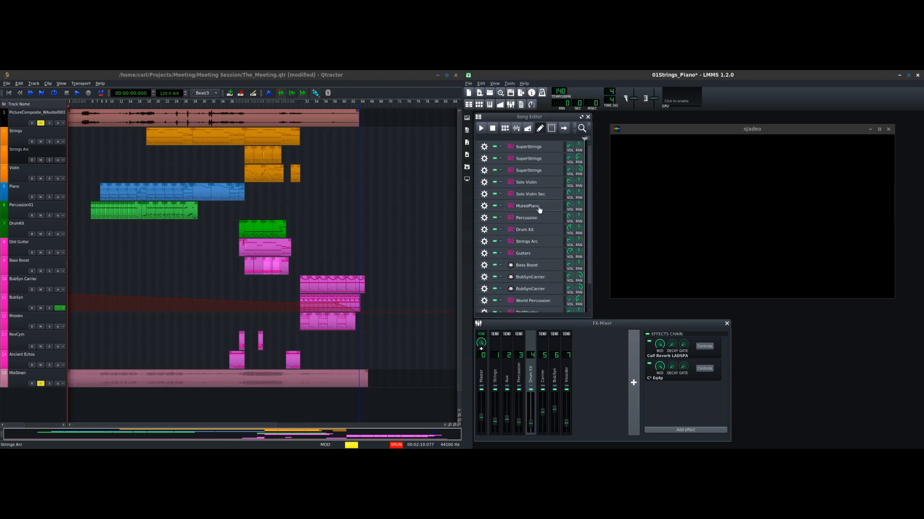
left_click(538, 186)
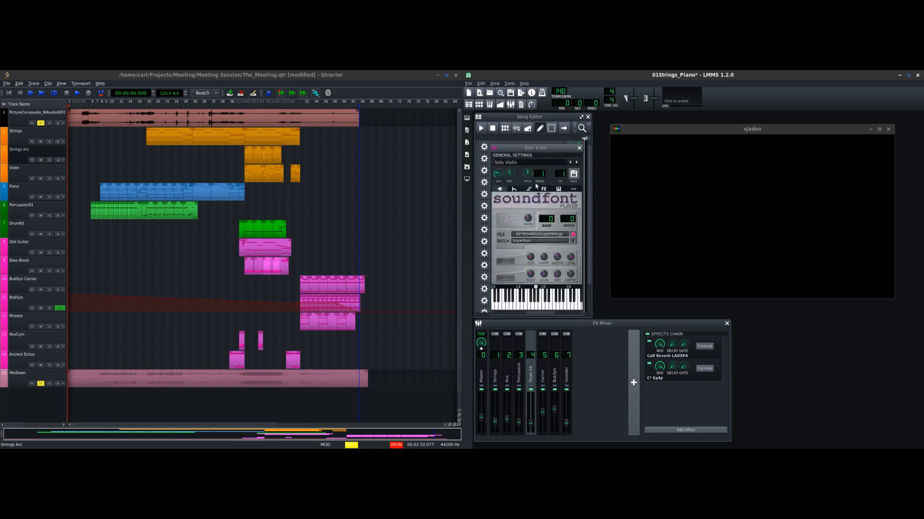
left_click(544, 189)
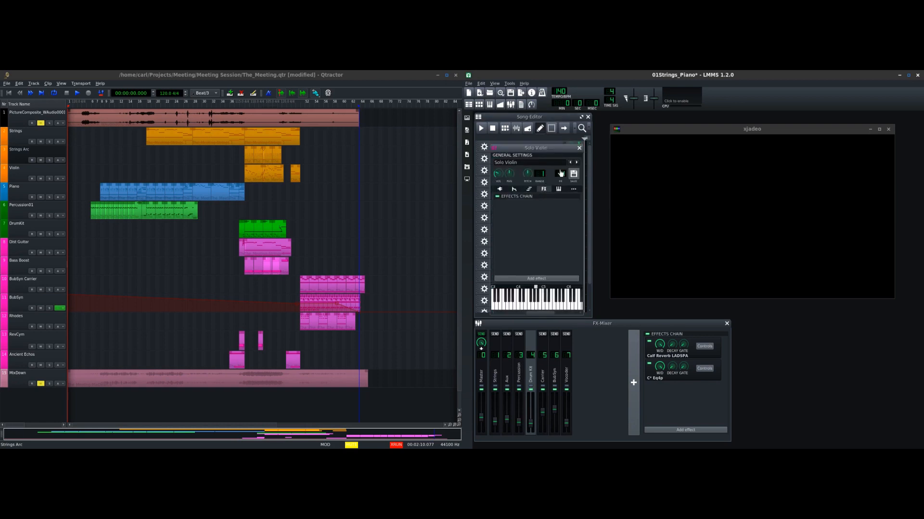
left_click(580, 148)
Inspect the effects chain of the Solo Violin Sec instrument, close it, and view the remaining instruments in the Song-Editor
left_click(543, 193)
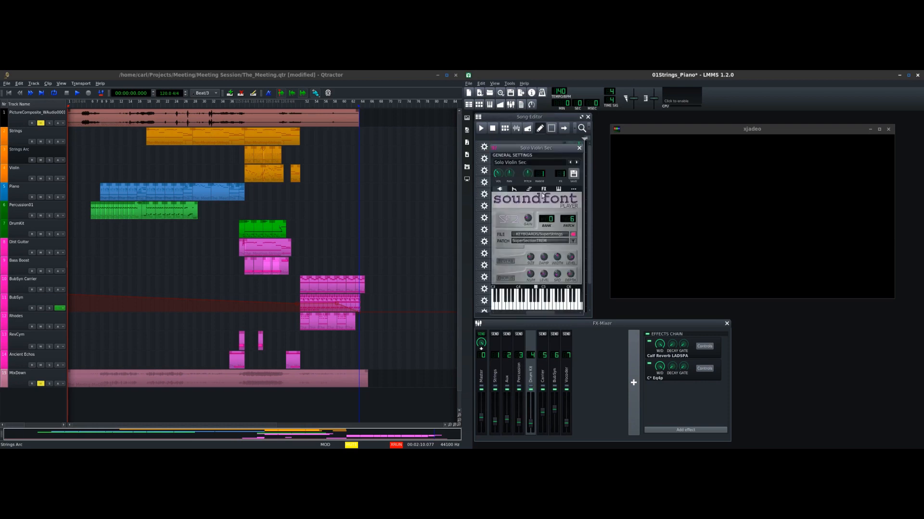
left_click(544, 189)
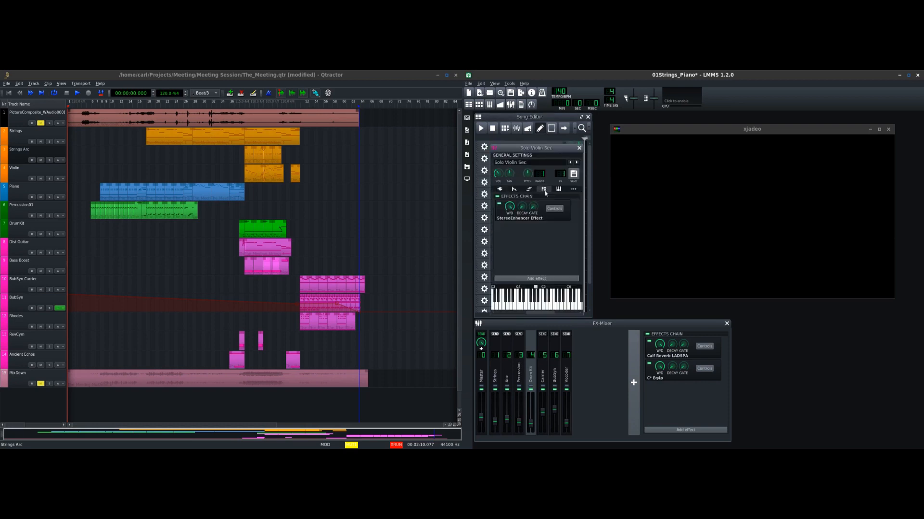
left_click(579, 148)
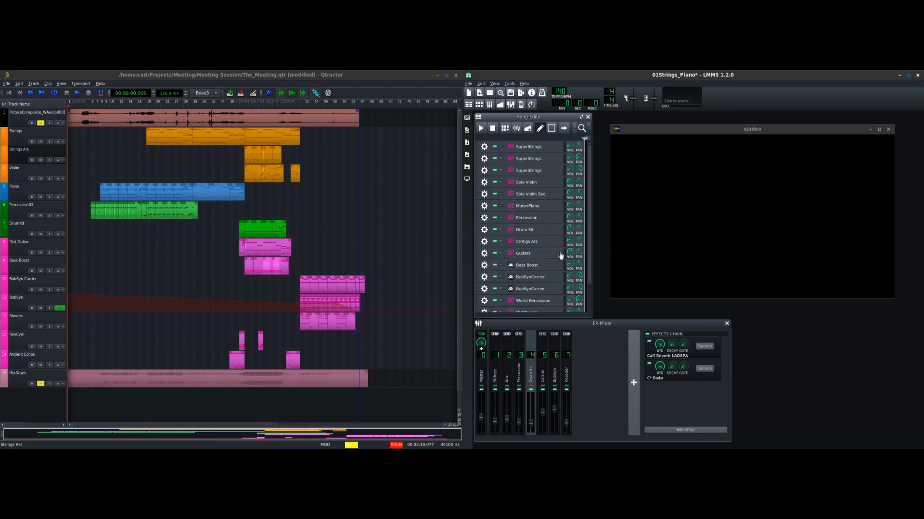
left_click_drag(588, 253, 583, 291)
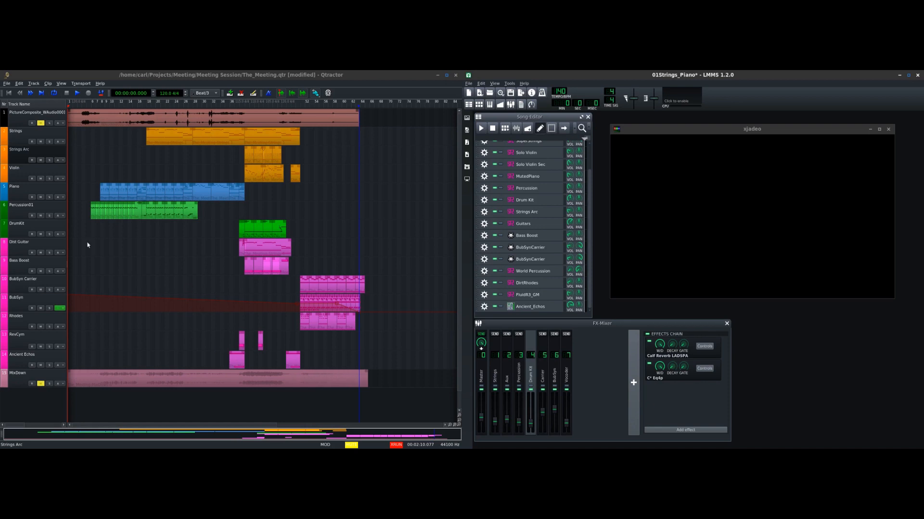
Switch to Qtractor, unmute the picture audio track and play the session from the beginning
left_click(40, 123)
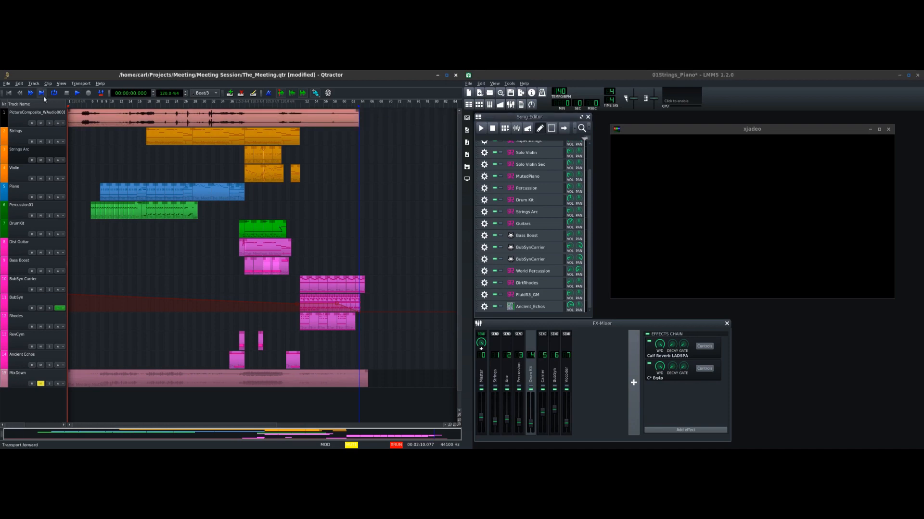
mouse_move(70, 106)
left_mouse_down()
mouse_move(80, 107)
mouse_move(68, 107)
left_mouse_up()
left_click(76, 94)
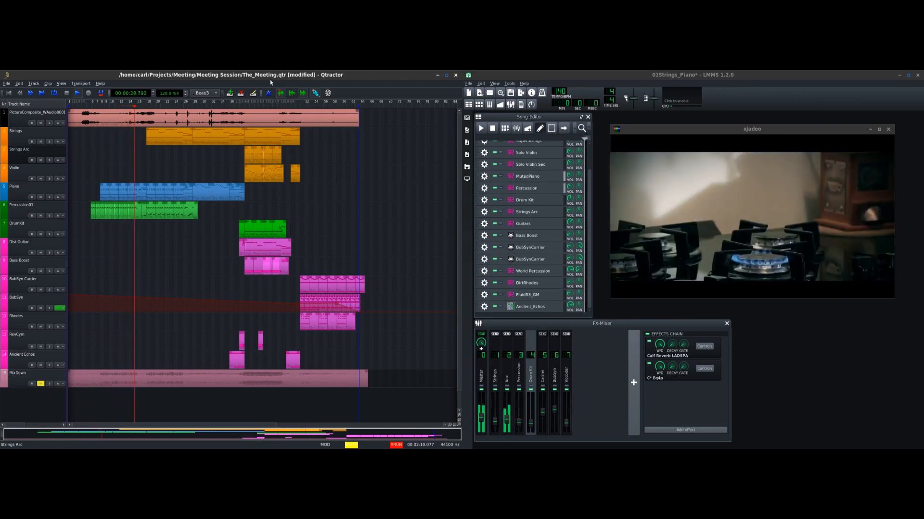
Watch the channel levels in Qtractor's mixer during playback and close the mixer
key("F9")
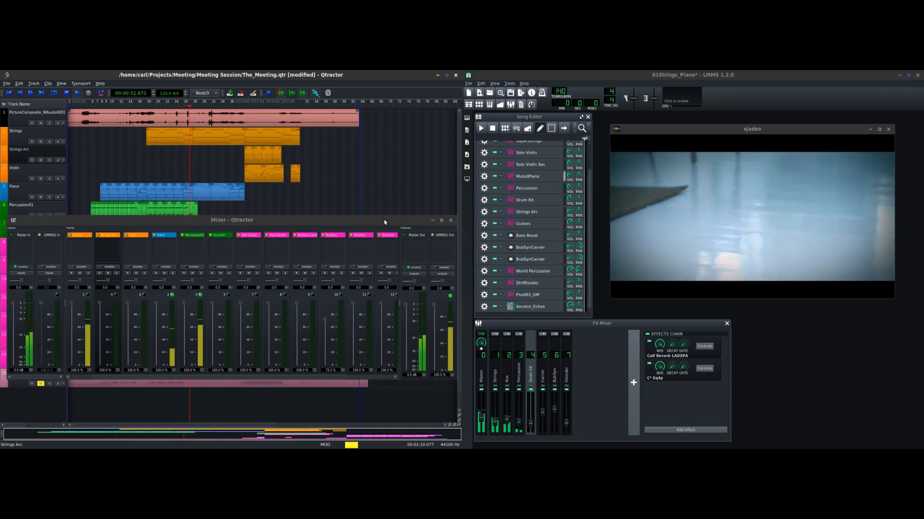
left_click(450, 221)
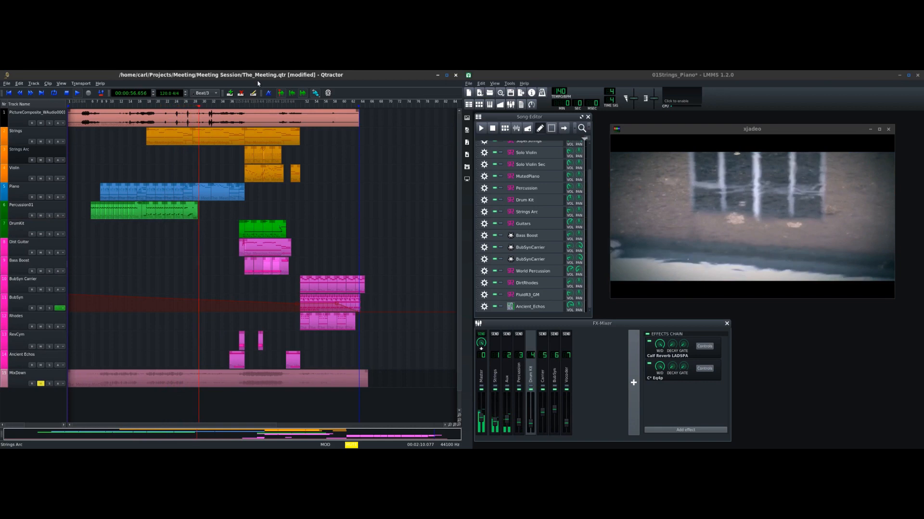
Open Qtractor's connections and examine the MIDI links from its LMMS01 output port to the individual LMMS instrument ports
key("F8")
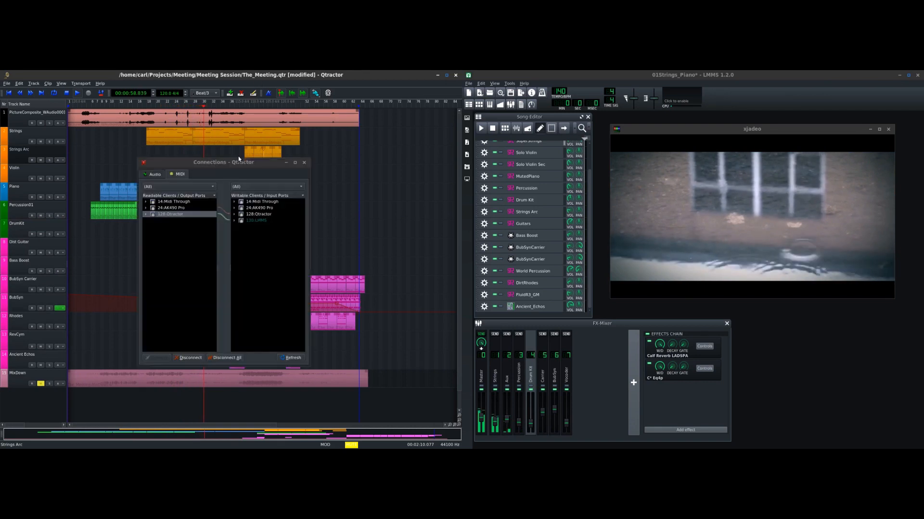
left_click_drag(239, 152, 215, 173)
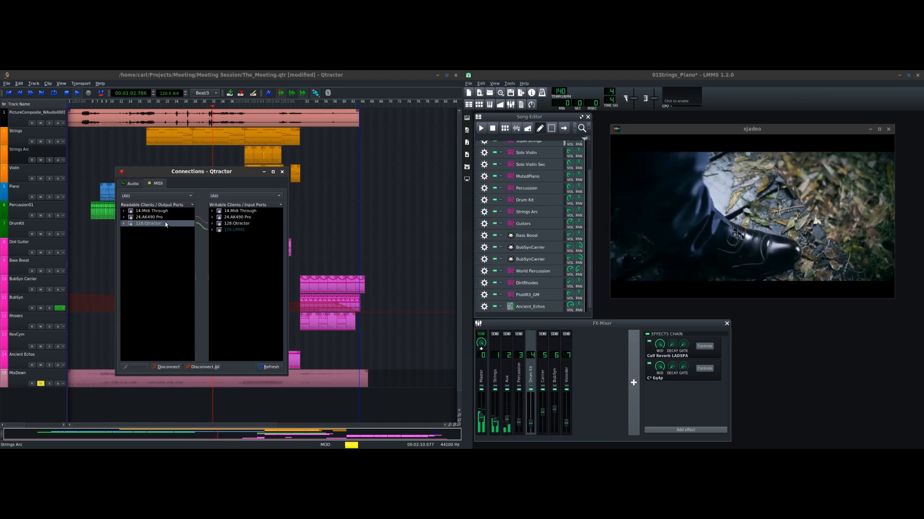
left_click_drag(201, 229, 234, 230)
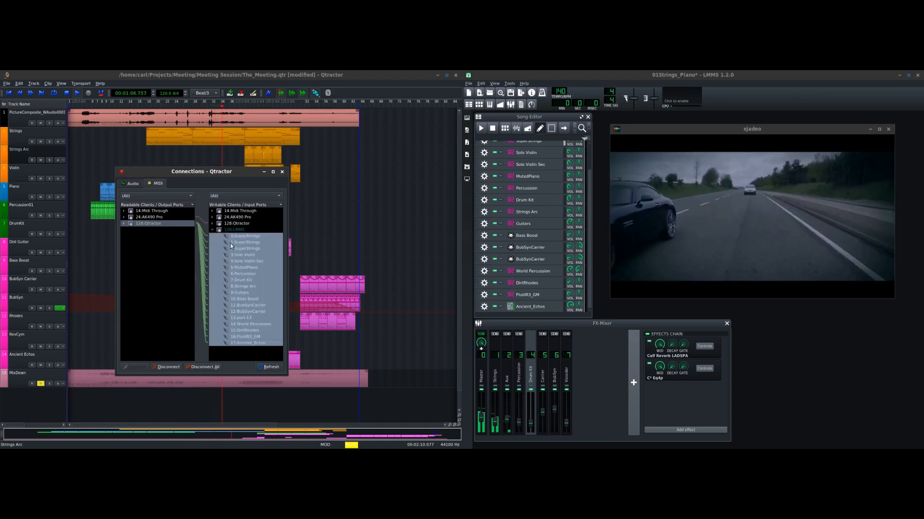
left_click(124, 223)
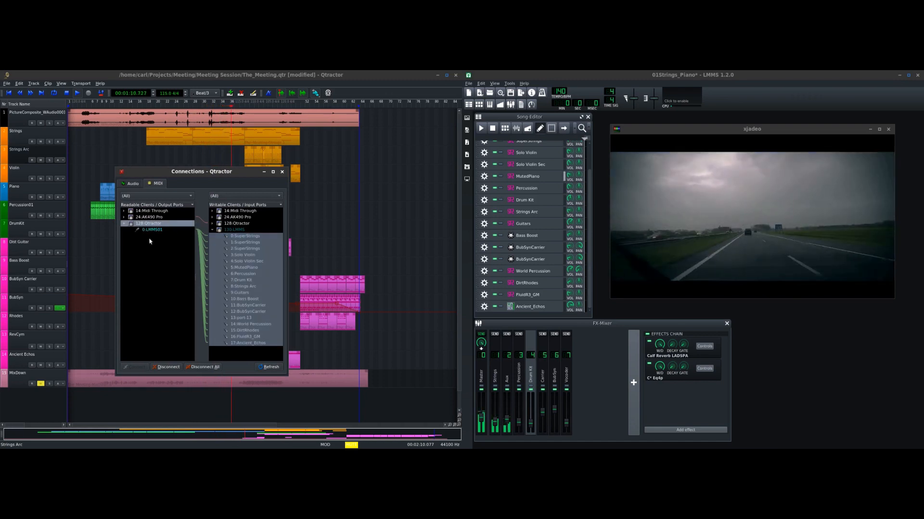
left_click(124, 224)
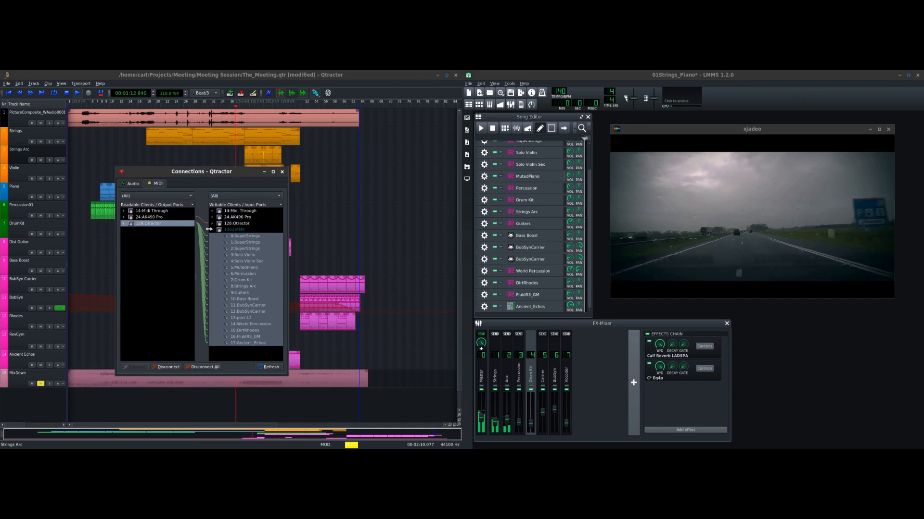
Examine the MIDI connection from the AK490 Pro keyboard to Qtractor's LMMS01 input port
double_click(137, 218)
left_click(177, 224)
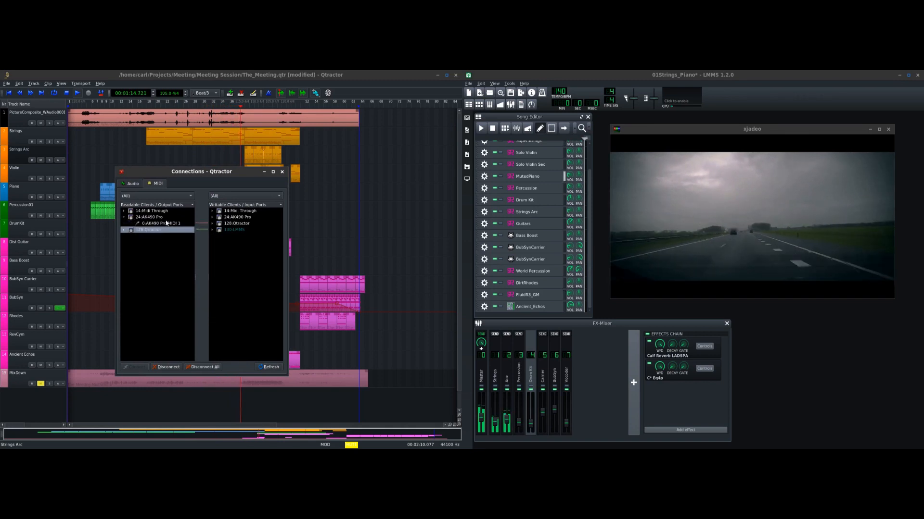
left_click(213, 223)
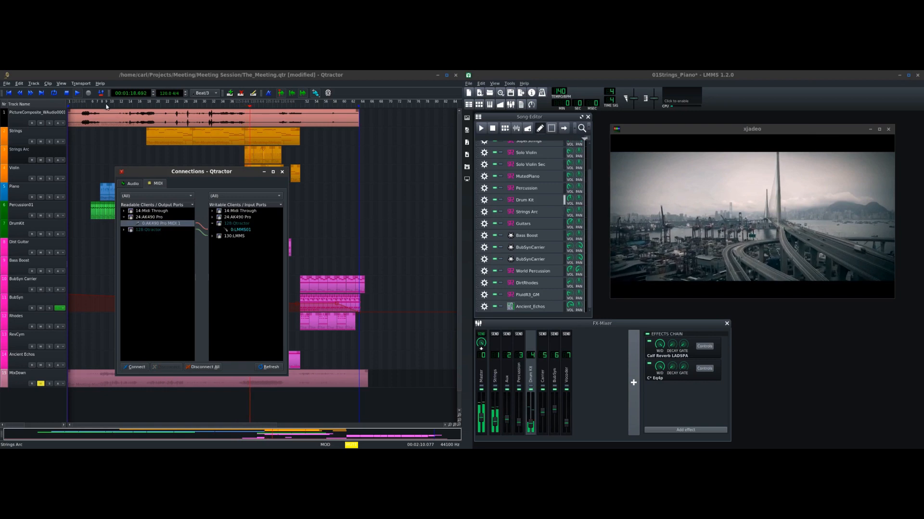
Stop playback and show the audio connections with the system capture ports expanded
left_click(67, 93)
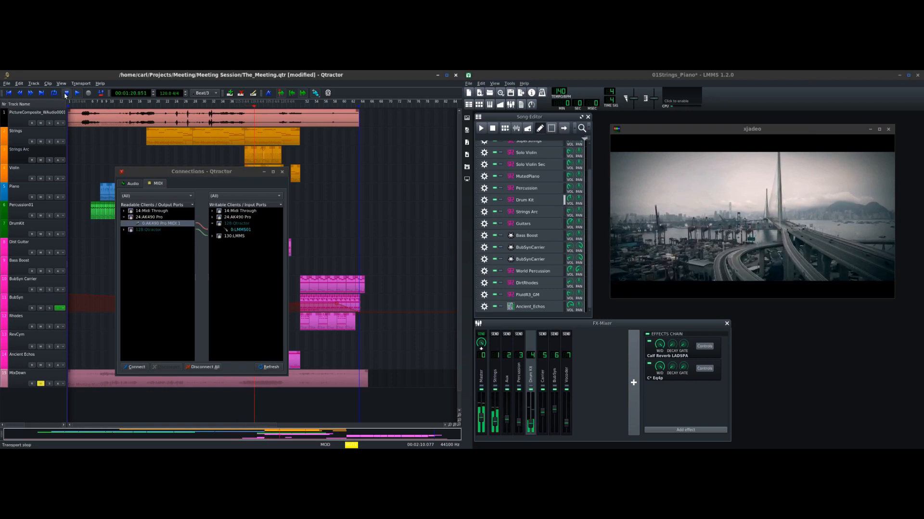
left_click(480, 129)
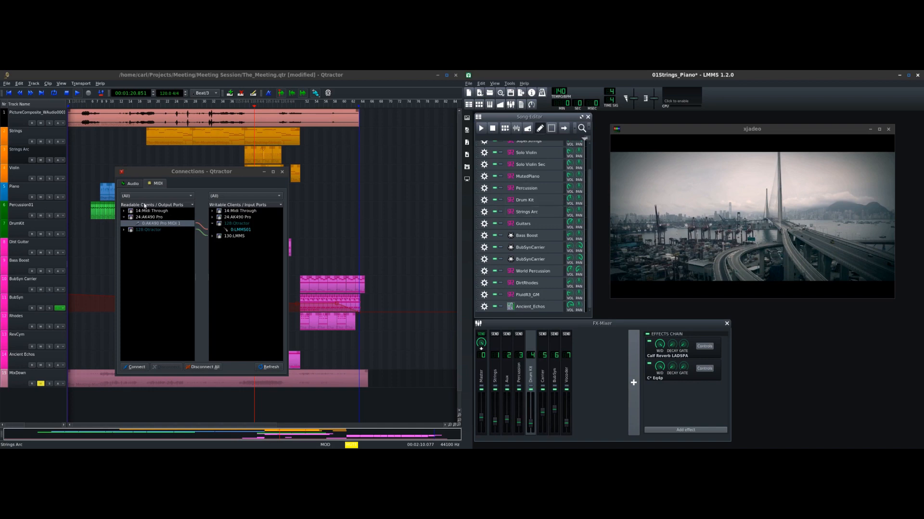
left_click(128, 184)
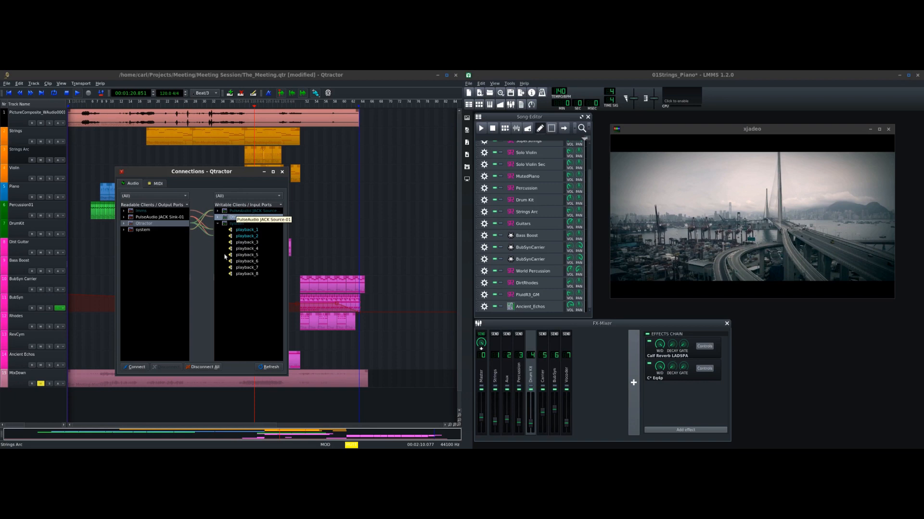
left_click(124, 229)
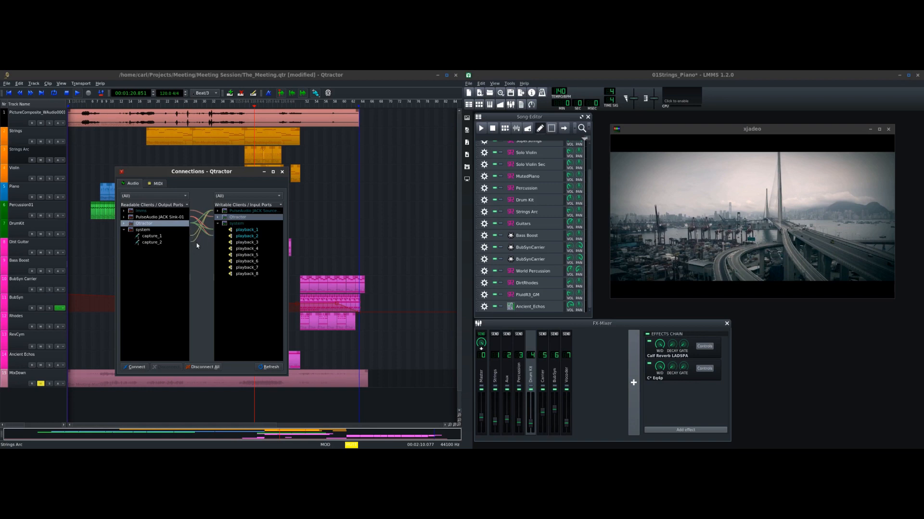
Open the system's Volume Control, inspect the input devices including the PulseAudio JACK source, and close it
mouse_move(345, 448)
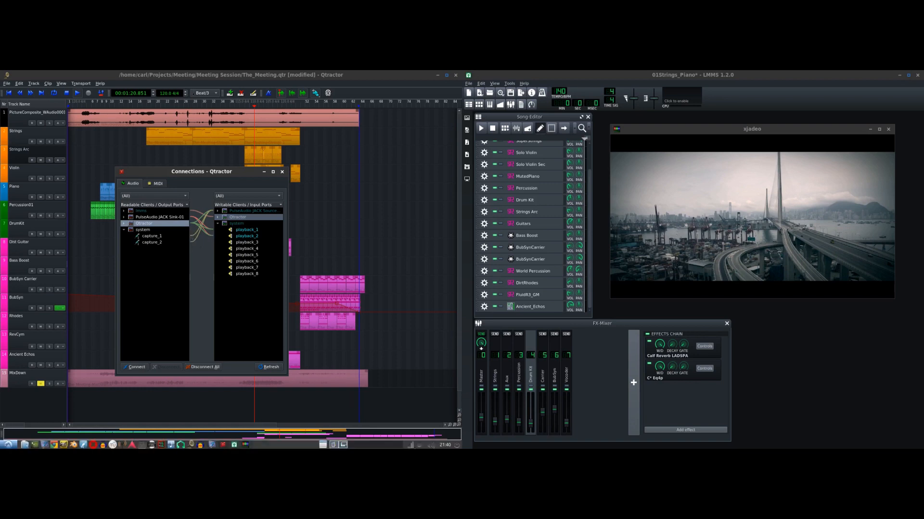
left_click(429, 447)
left_click(418, 435)
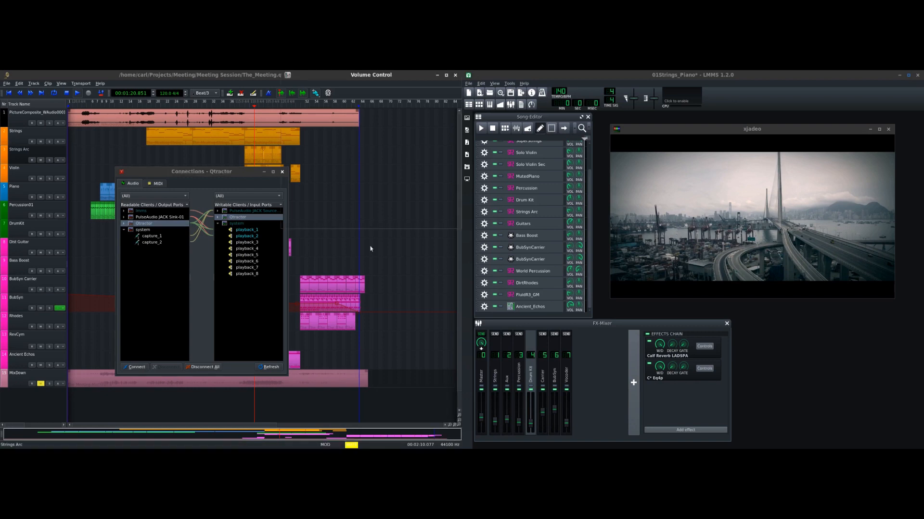
left_click_drag(354, 78, 253, 135)
left_click(351, 147)
left_click(351, 147)
left_click(351, 147)
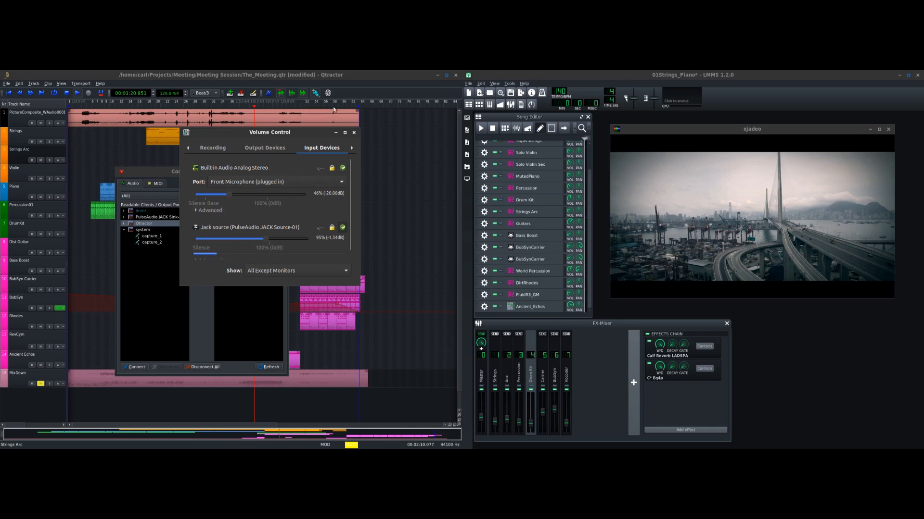
left_click(353, 133)
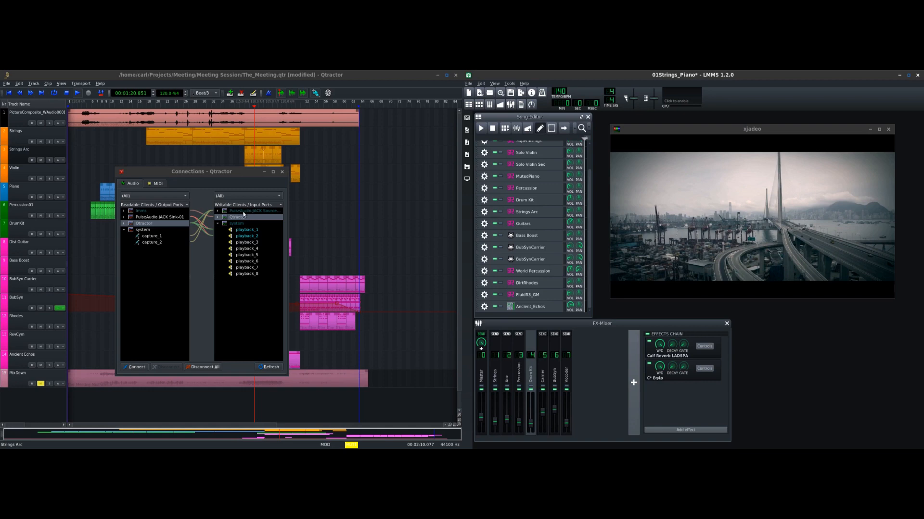
Examine the audio ports of the LMMS master output and Qtractor in the connections, and close the window
left_click(124, 211)
left_click(218, 217)
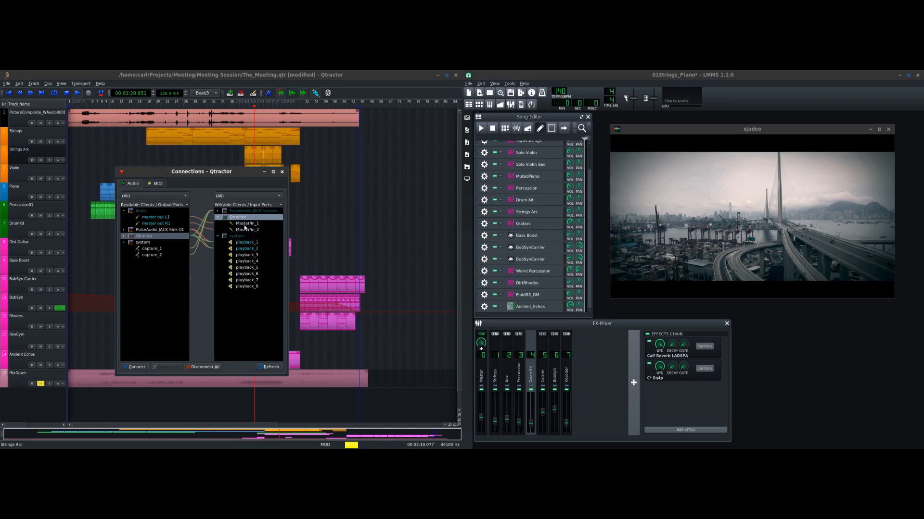
left_click(124, 236)
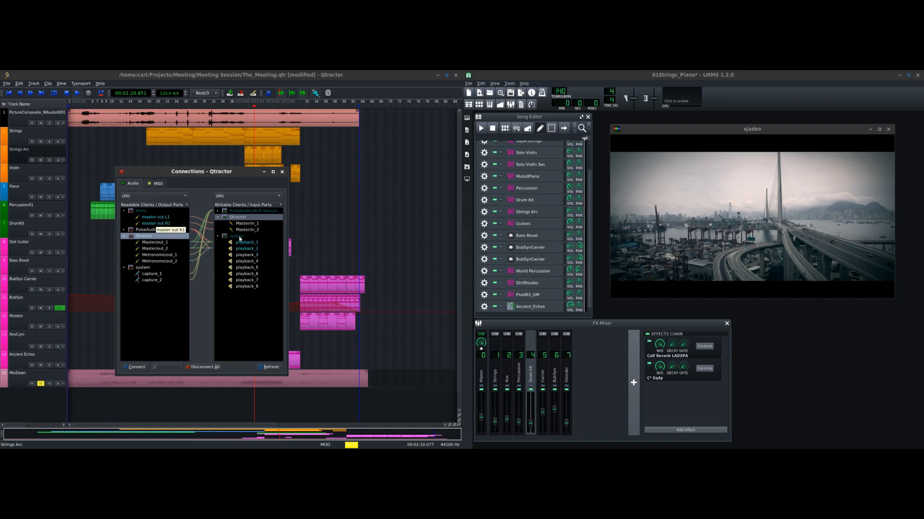
left_click(144, 211)
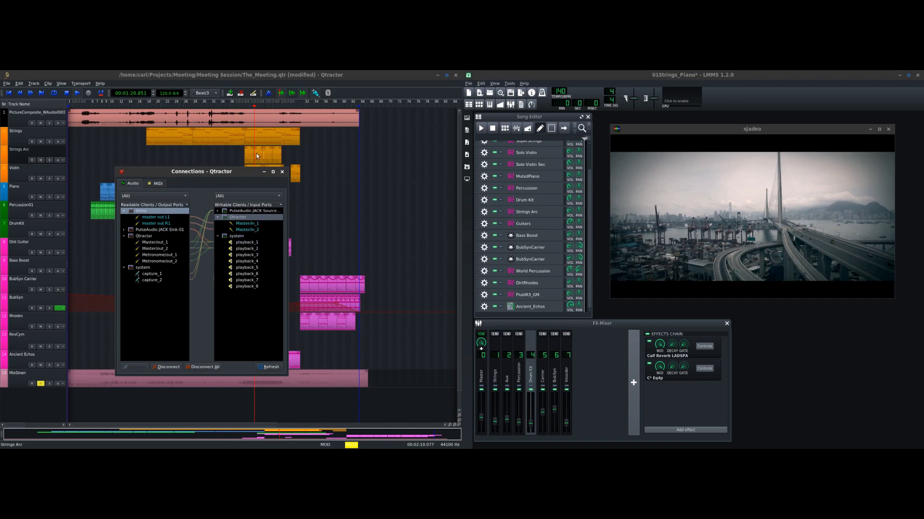
left_click(282, 172)
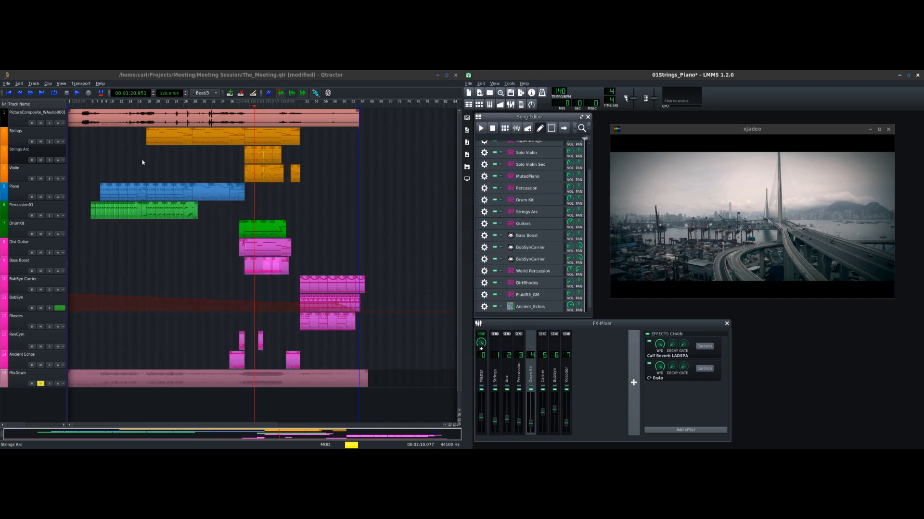
Reopen Qtractor's mixer and move its window up to inspect the track channels
left_click(232, 79)
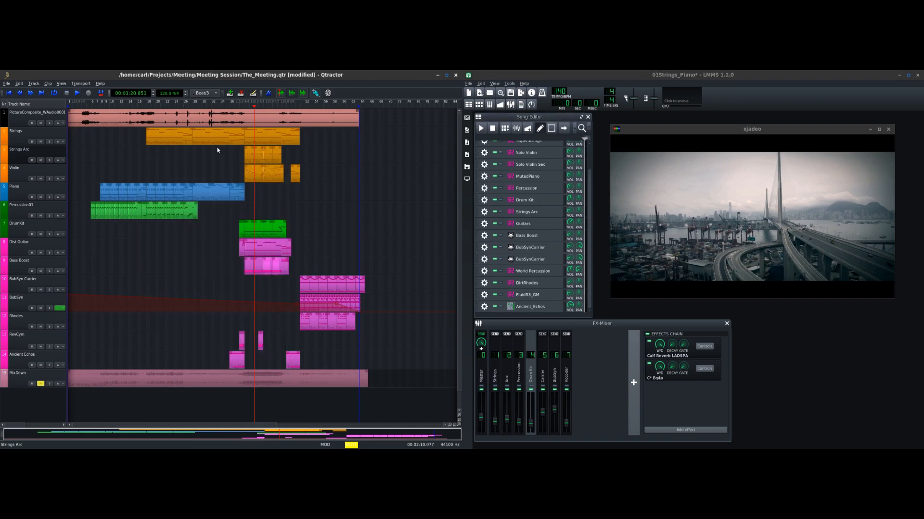
key("F9")
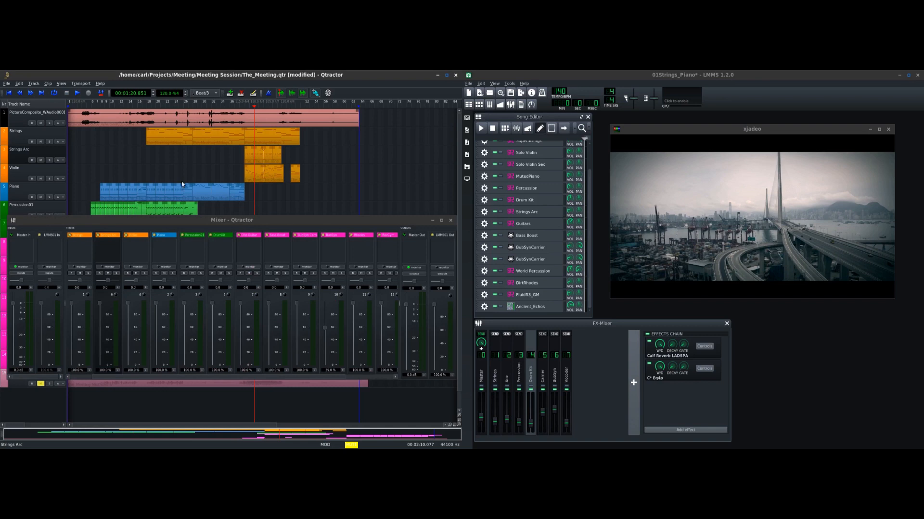
left_click_drag(181, 223, 175, 205)
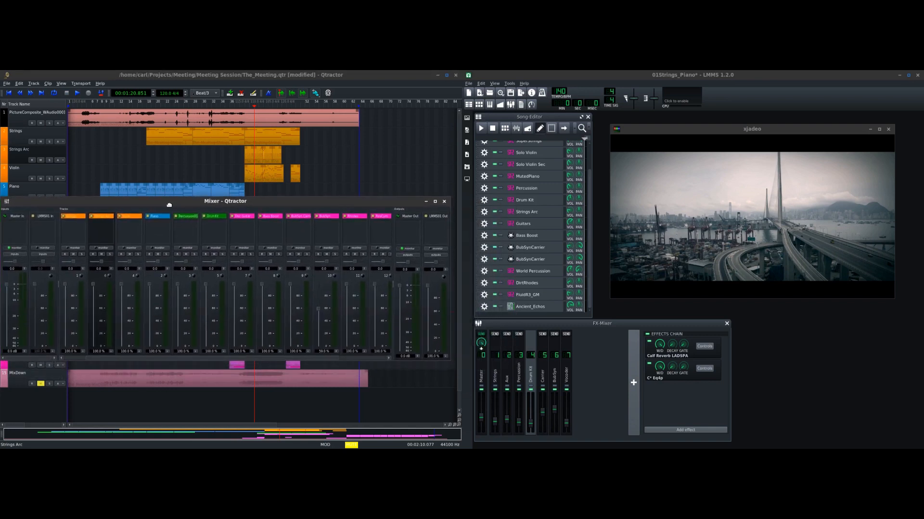
left_click_drag(381, 202, 361, 204)
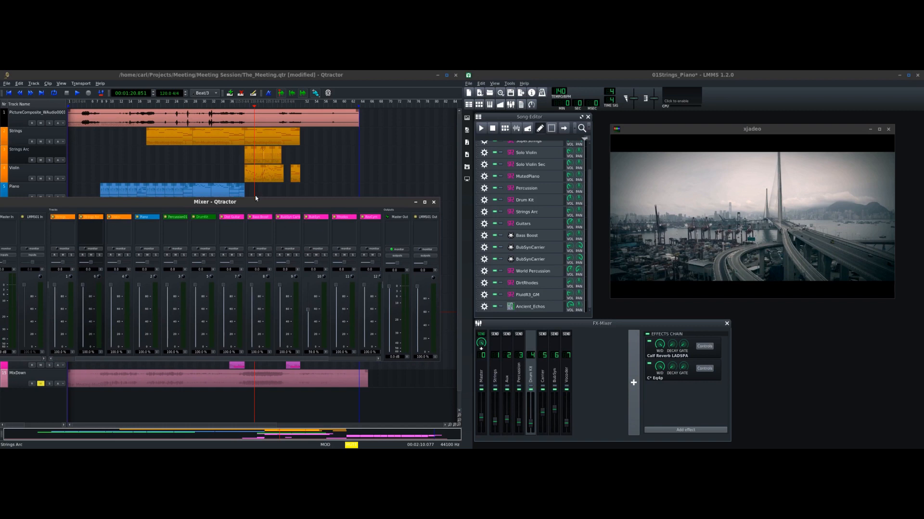
left_click_drag(255, 202, 273, 193)
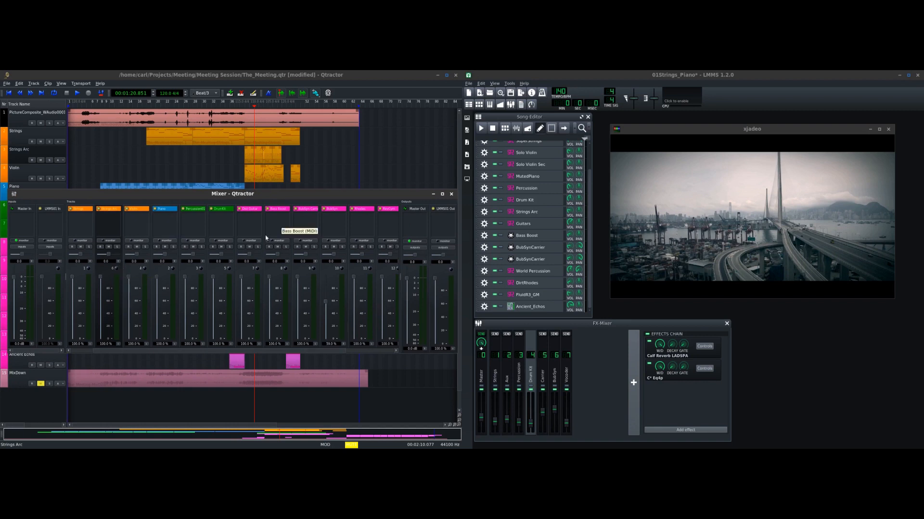
Inspect the remaining track channels up to MixDown in the mixer and close the mixer
left_click_drag(306, 352, 360, 347)
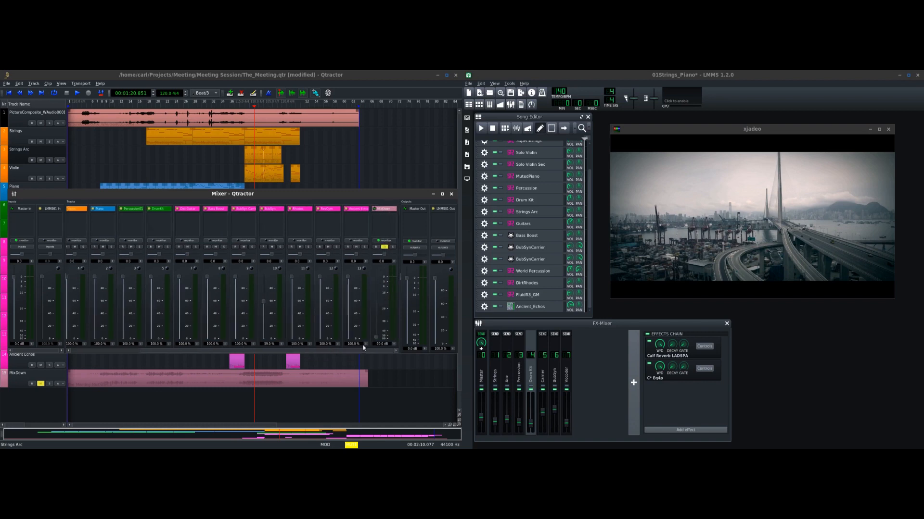
left_click(451, 194)
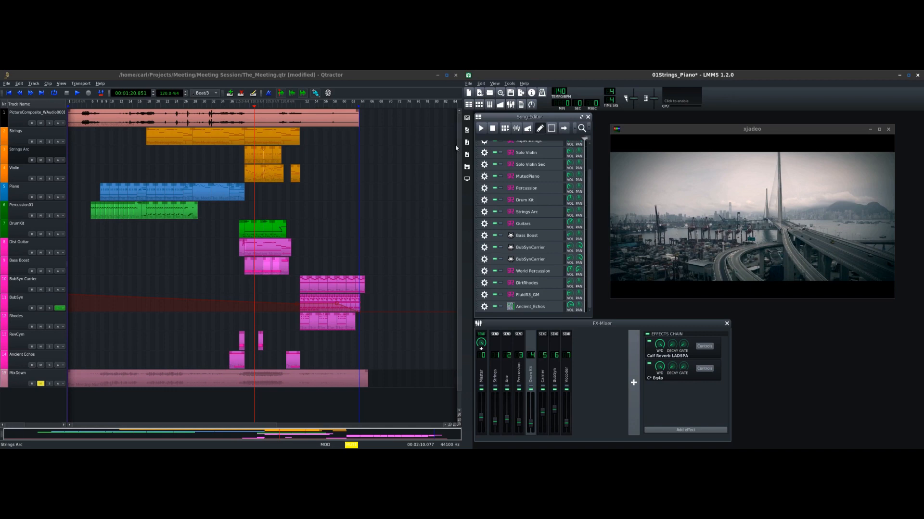
Arm the MixDown track for recording, unmute it, and delete its existing clip
left_click(32, 384)
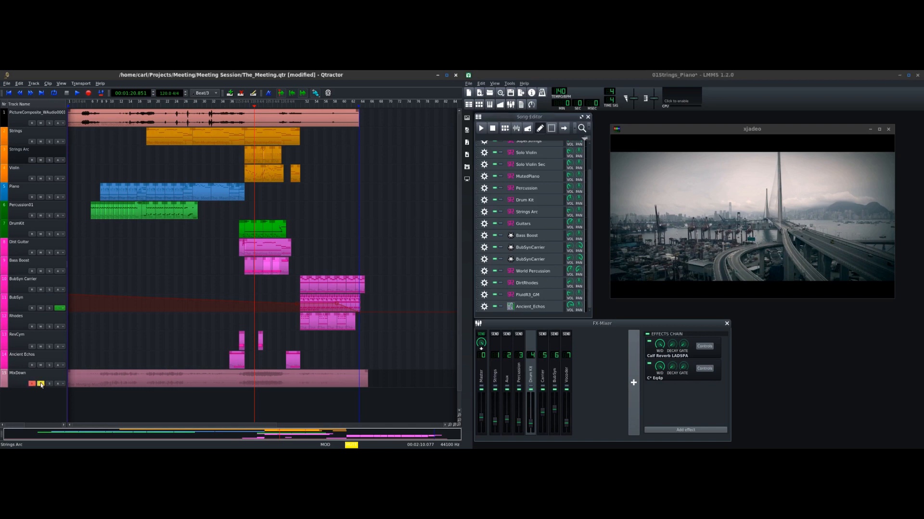
left_click(42, 384)
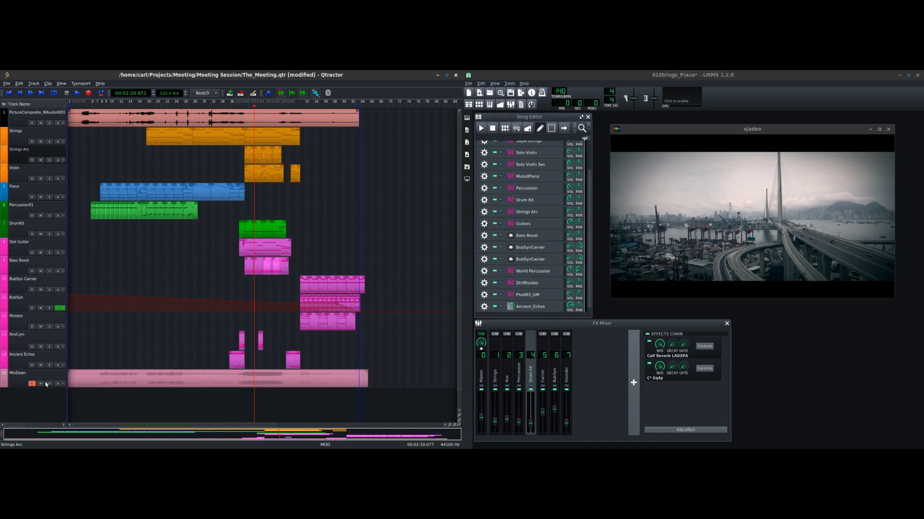
left_click(151, 382)
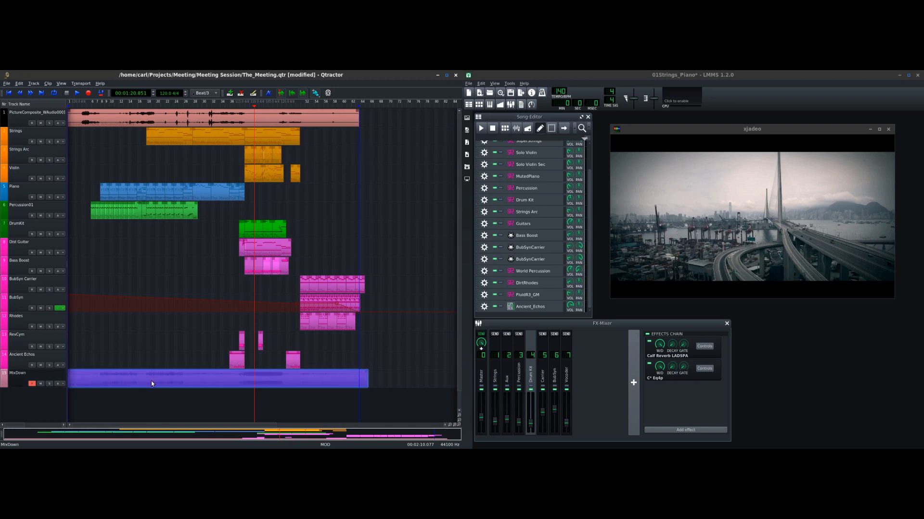
key("Delete")
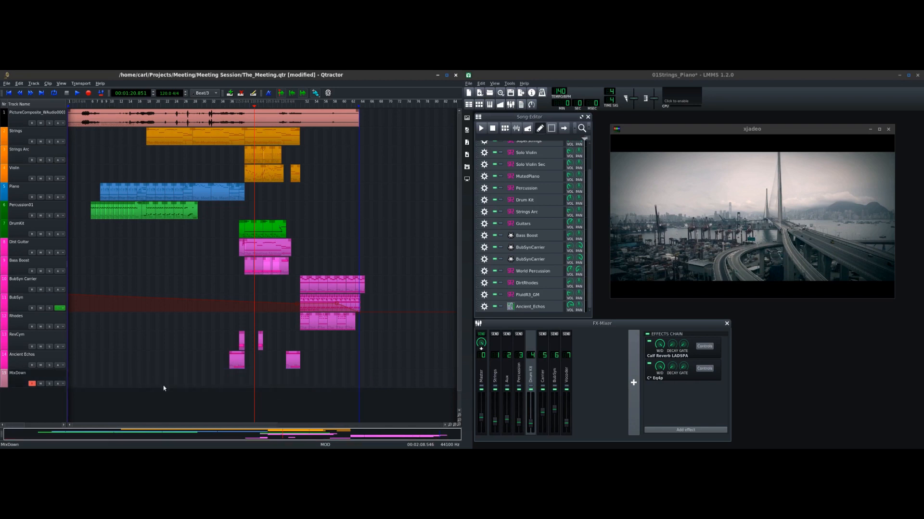
Enable transport recording and lower the MixDown channel's fader to its minimum in the mixer, closing the mixer when done
left_click(88, 93)
key("F9")
left_click_drag(249, 192, 224, 191)
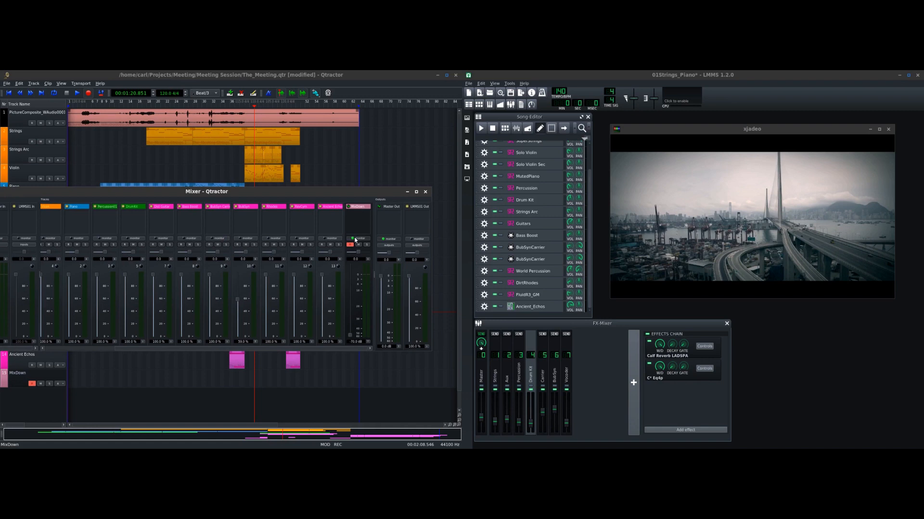
mouse_move(350, 332)
left_mouse_down()
mouse_move(351, 305)
mouse_move(350, 320)
left_mouse_up()
mouse_move(351, 338)
left_mouse_down()
mouse_move(351, 277)
mouse_move(349, 352)
left_mouse_up()
left_click(425, 191)
Mute the picture's audio track and record about 27 seconds of the score onto the MixDown track from the session start
left_click_drag(255, 109, 67, 106)
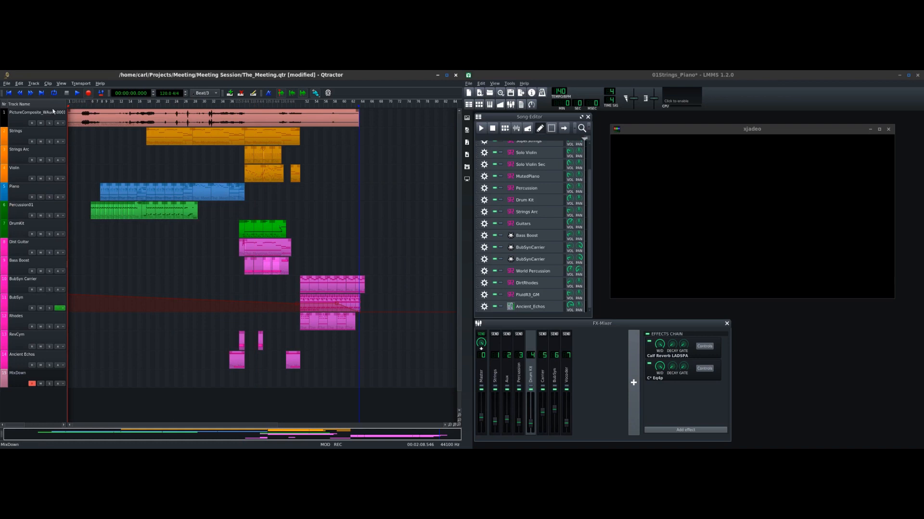
left_click(41, 123)
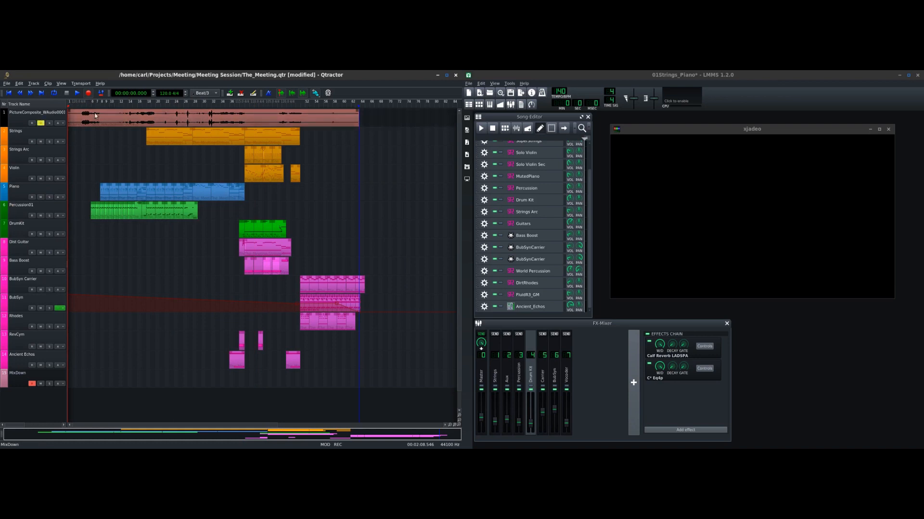
left_click(77, 95)
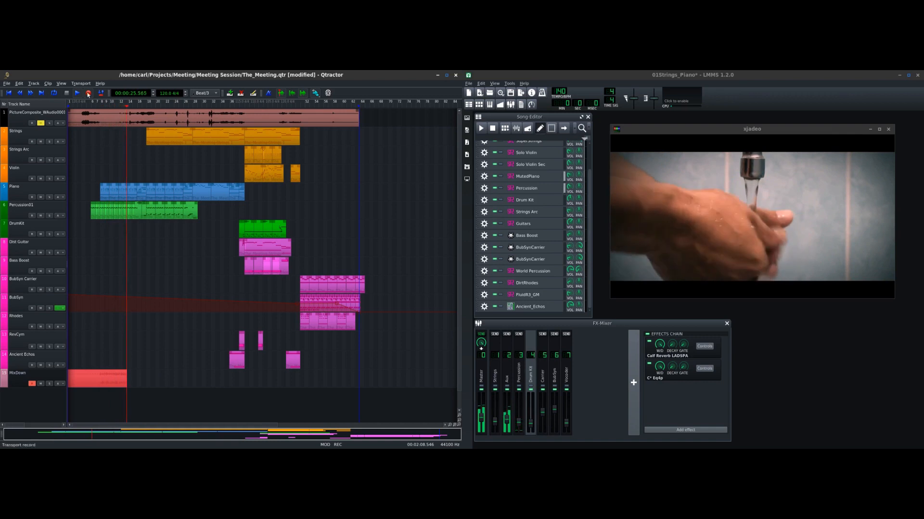
left_click(77, 93)
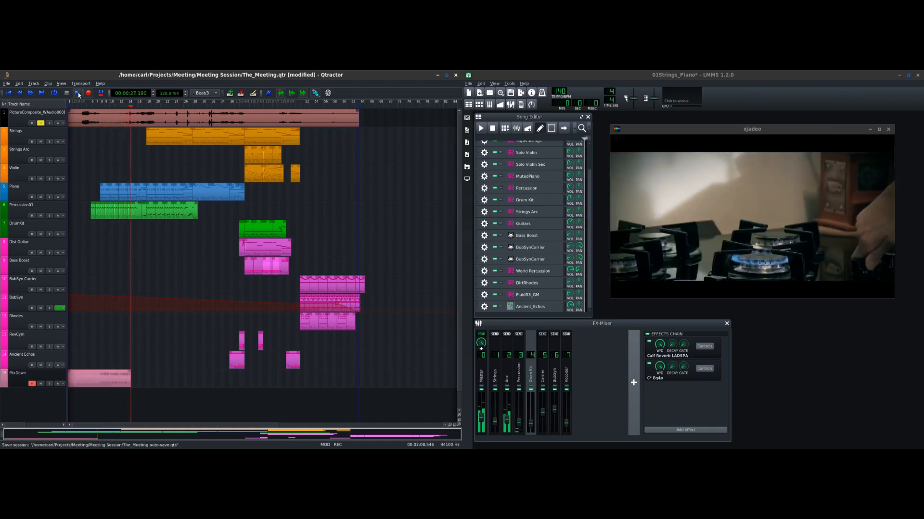
Select the newly recorded MixDown clip and view its file, length and audio details
left_click(507, 141)
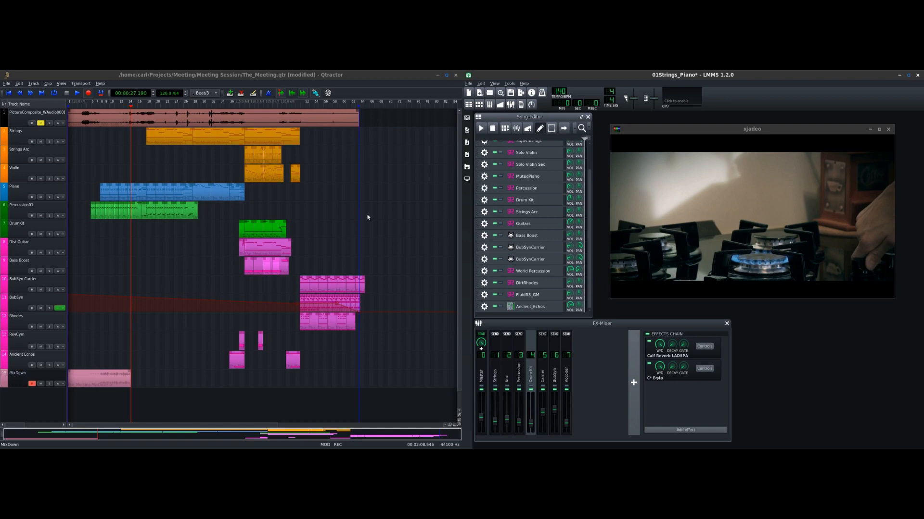
left_click(114, 377)
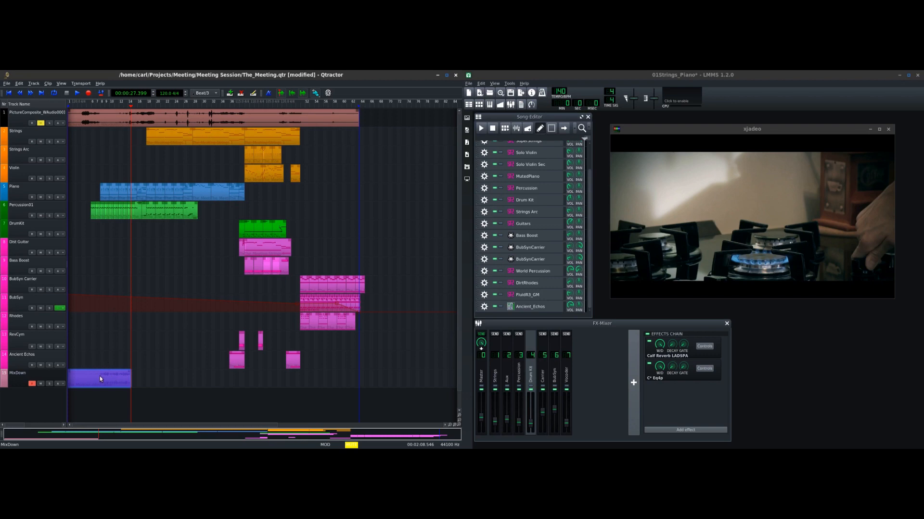
mouse_move(100, 377)
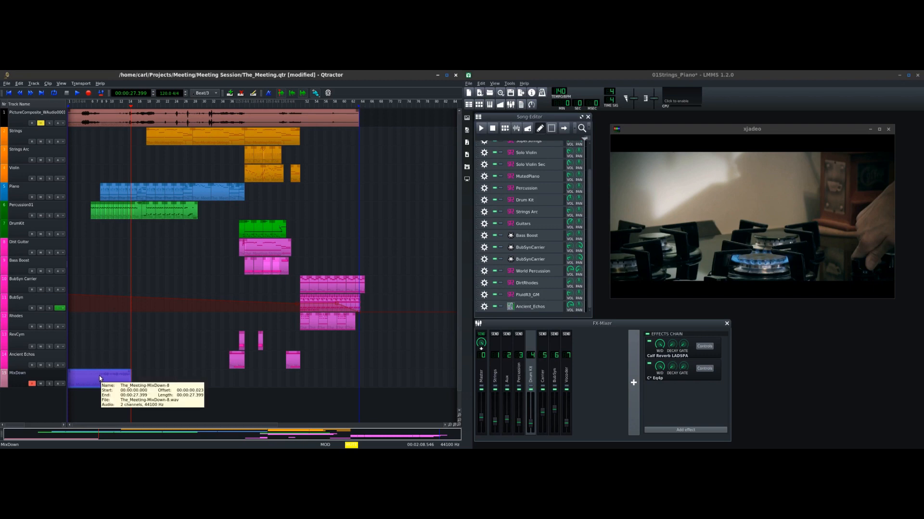